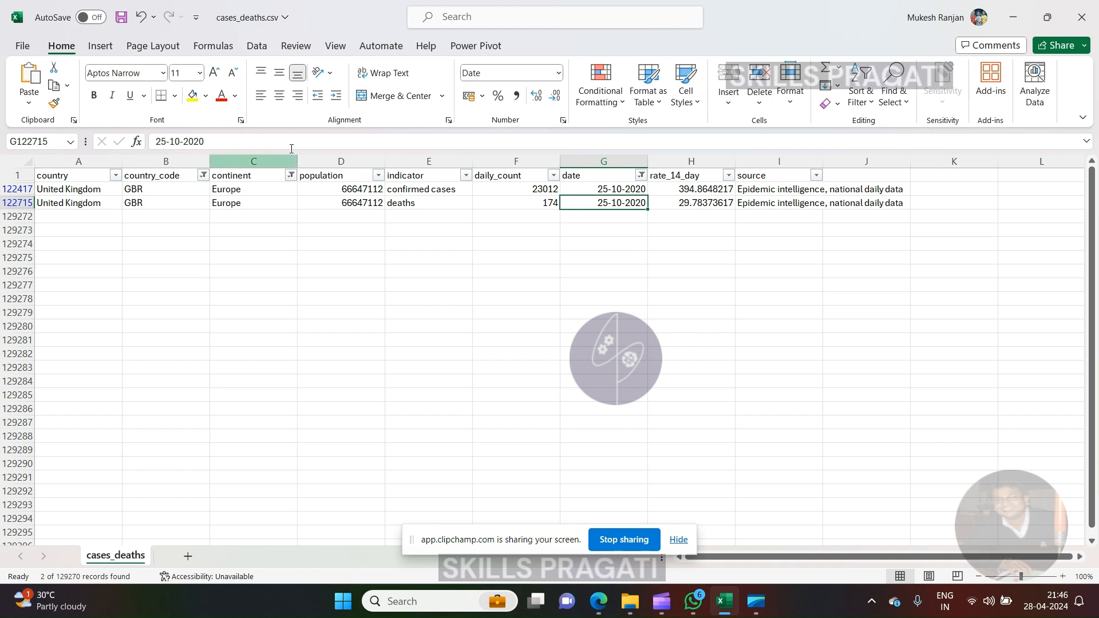
Examine the indicator and daily_count values in the two United Kingdom rows for 25-10-2020, comparing confirmed cases with deaths.
left_click(413, 189)
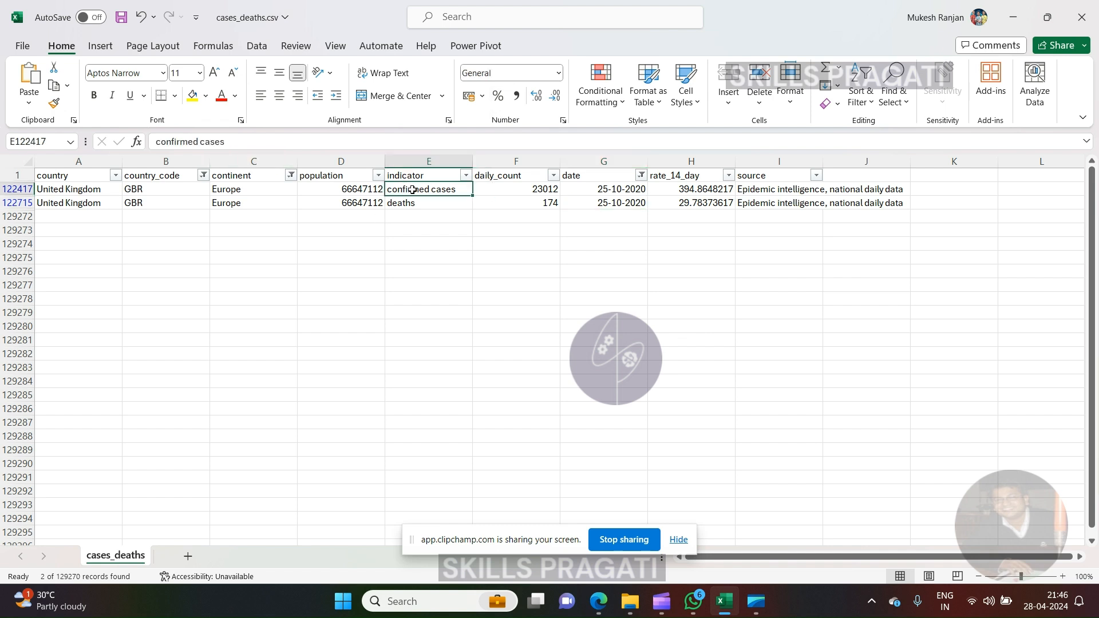
left_click(538, 189)
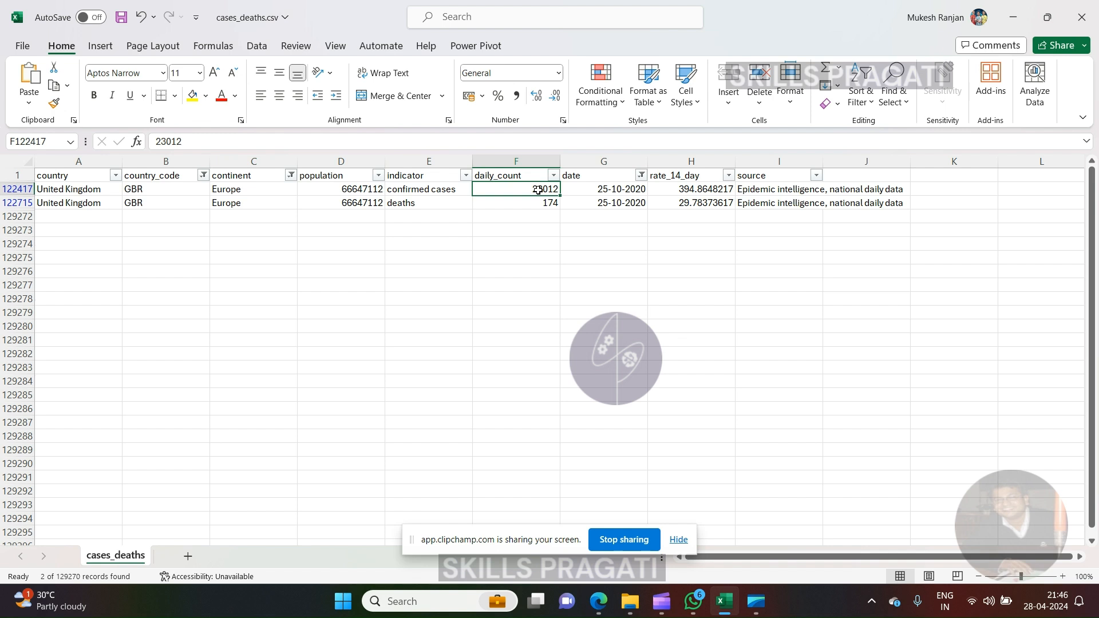
left_click(509, 202)
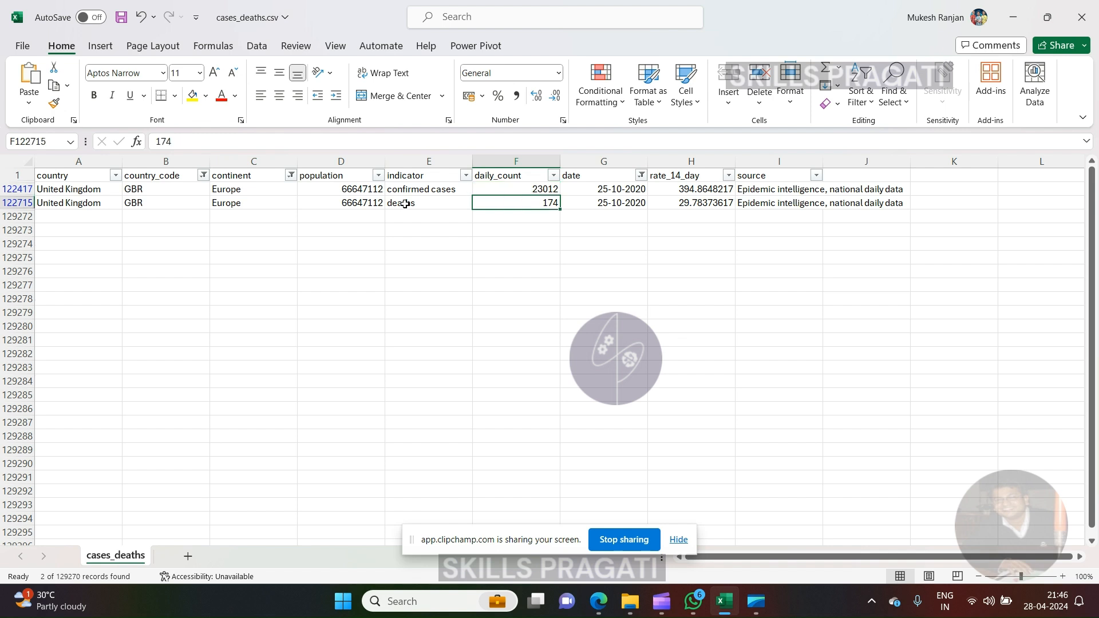
left_click(401, 205)
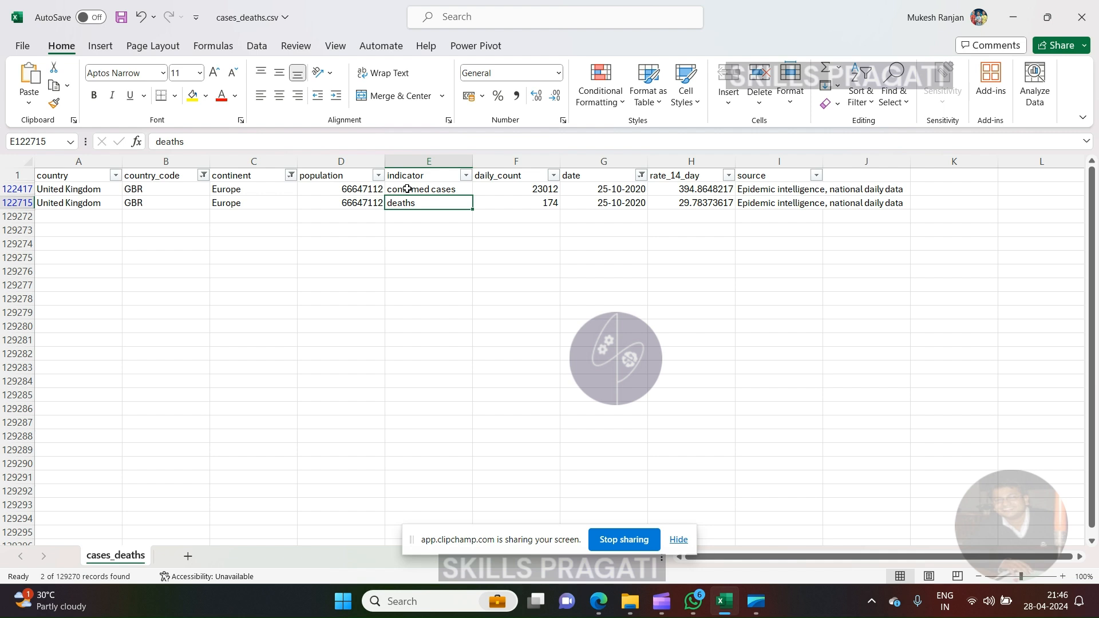
left_click(407, 189)
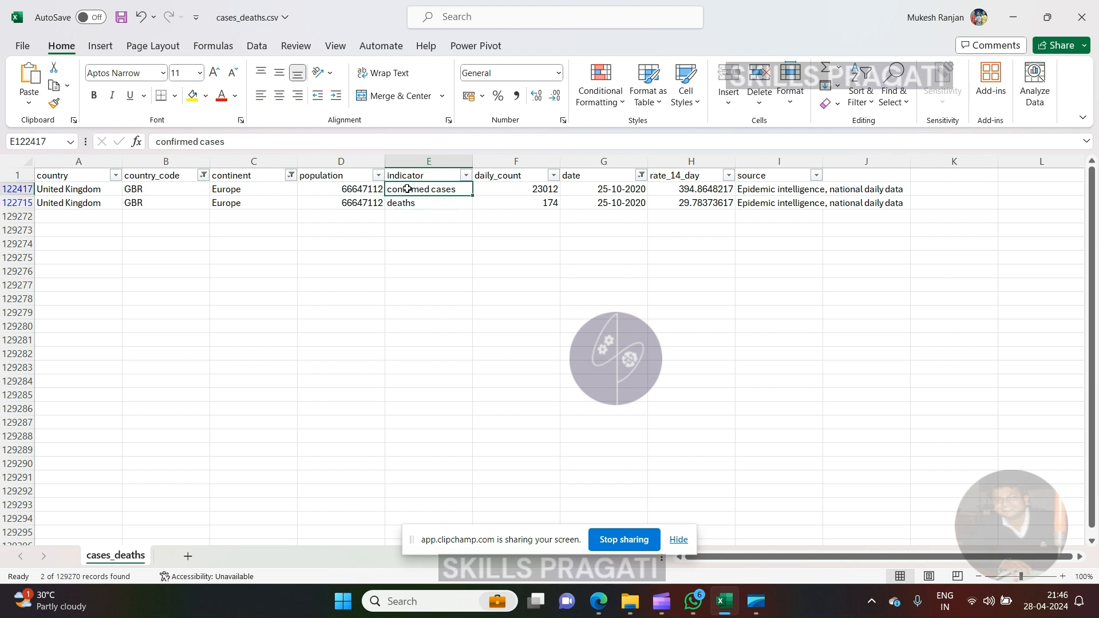
left_click(415, 156)
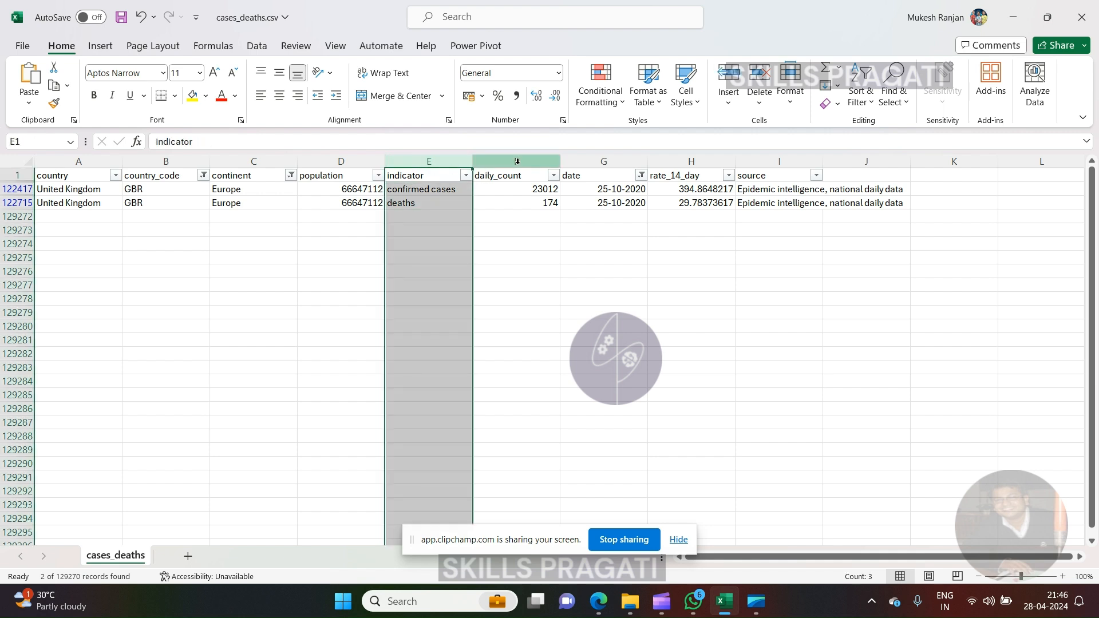
left_click(445, 191)
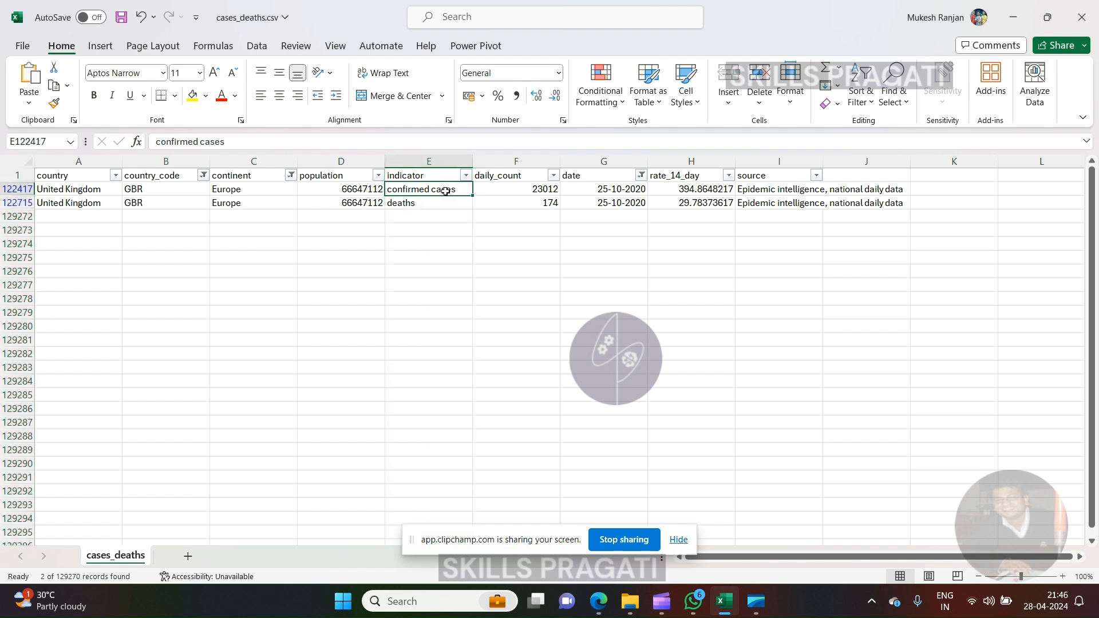
left_click(415, 203)
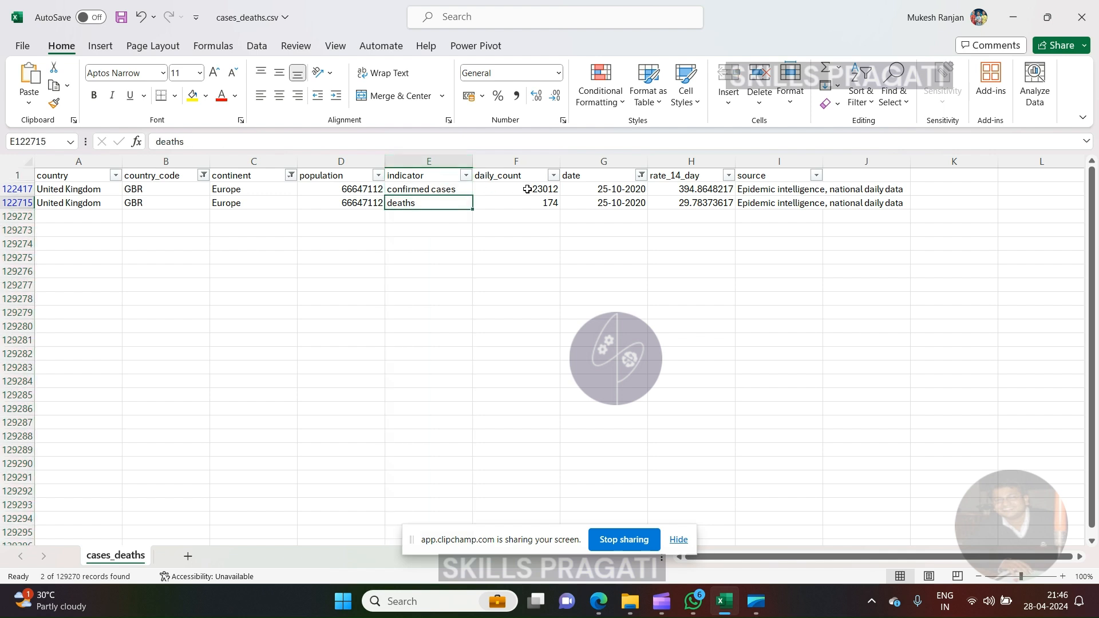
left_click(504, 192)
left_click(509, 204)
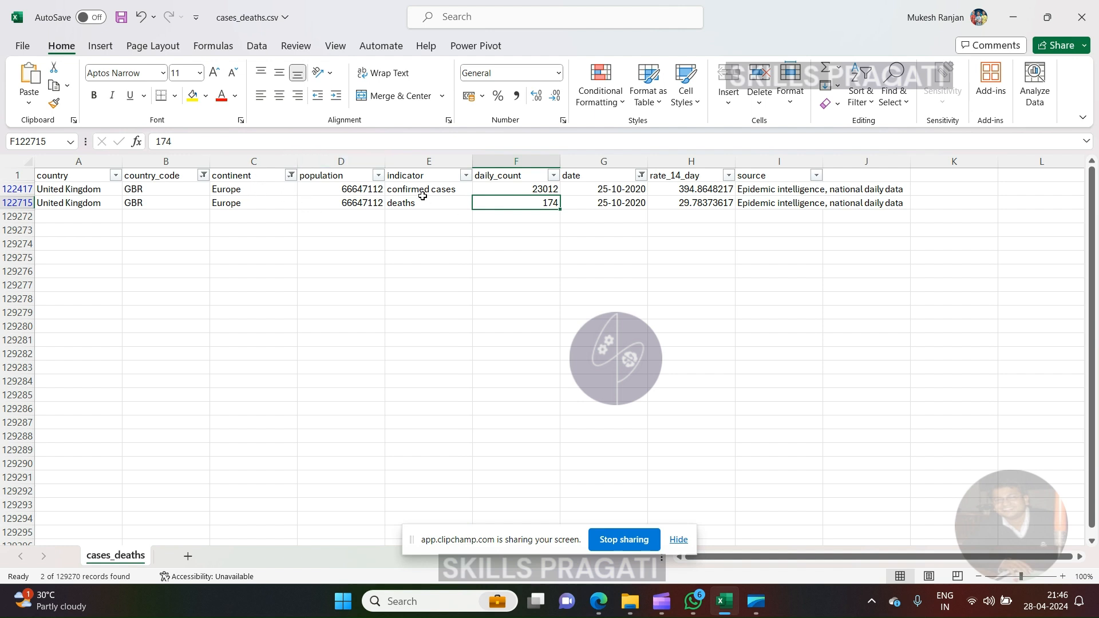
key("Left")
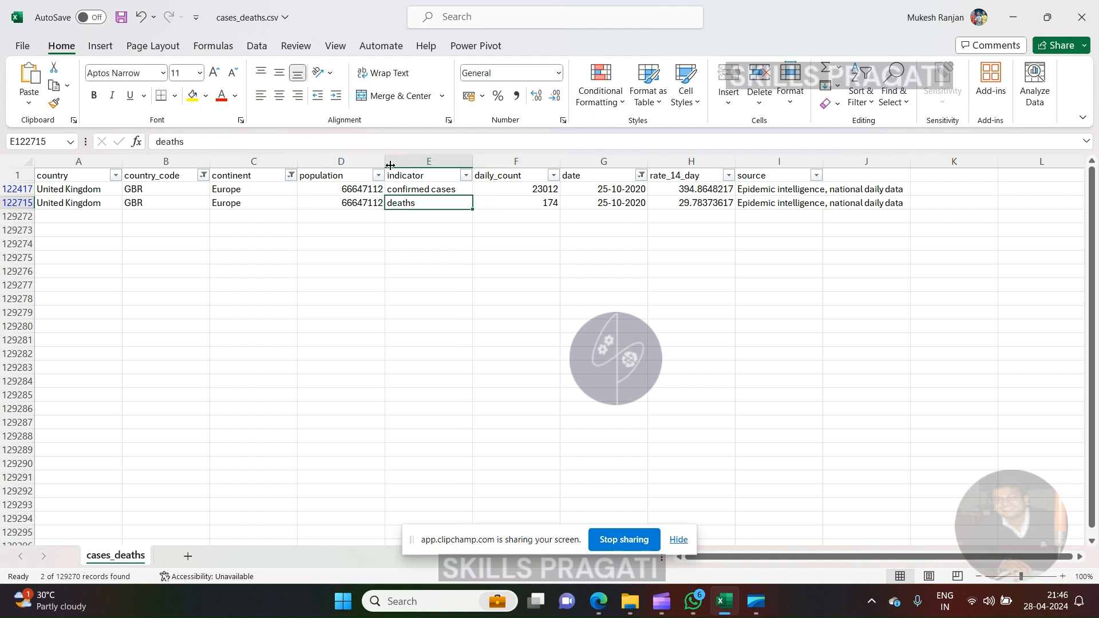
left_click(413, 160)
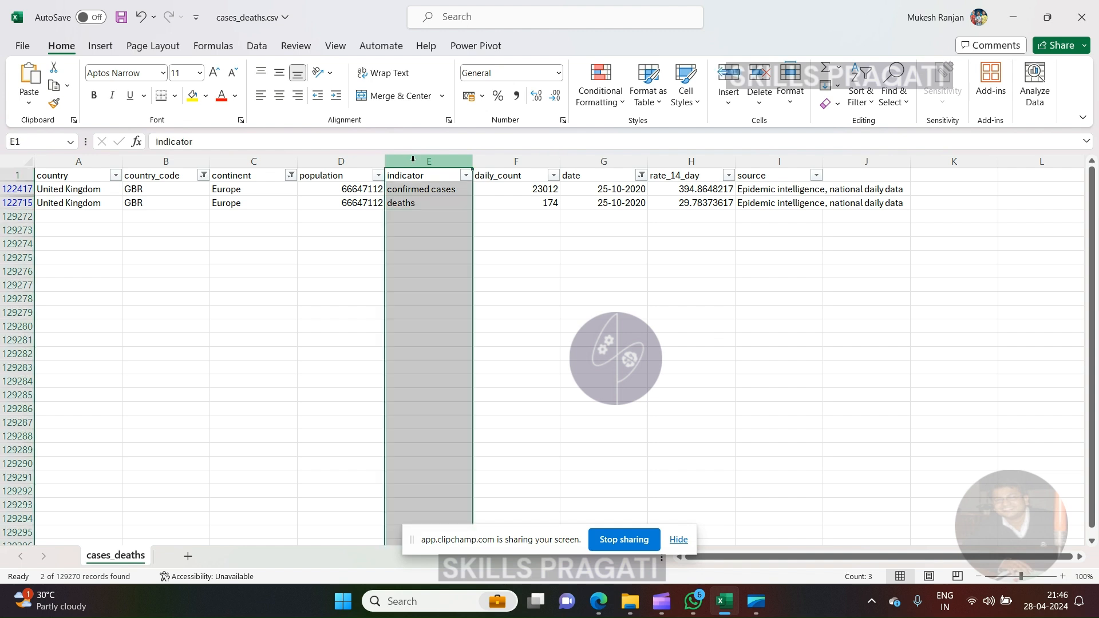
left_click(410, 178)
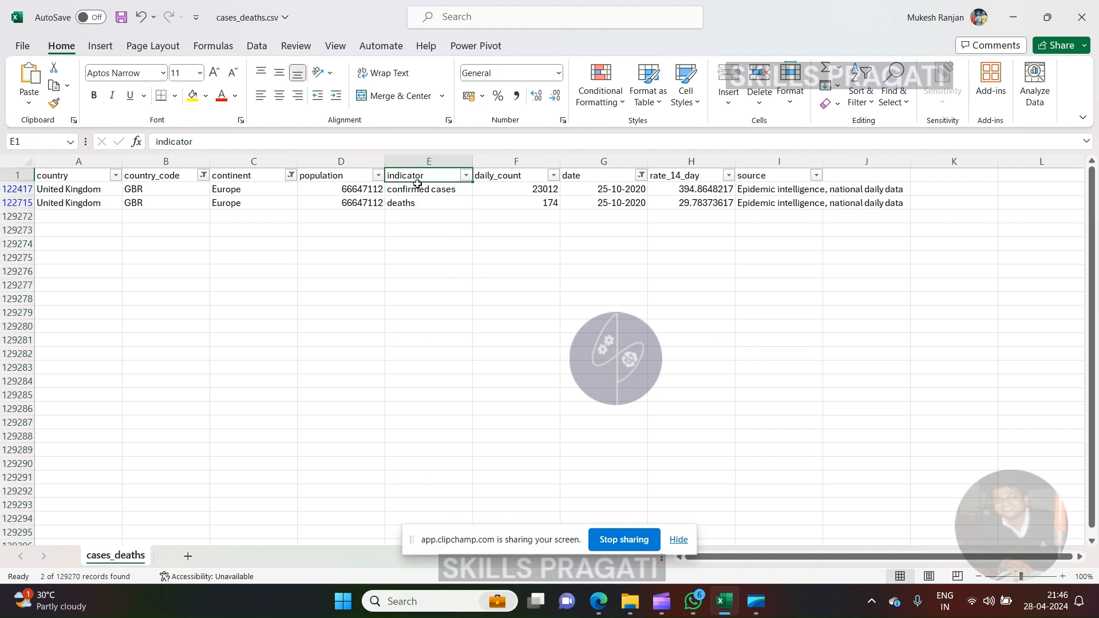
left_click(510, 177)
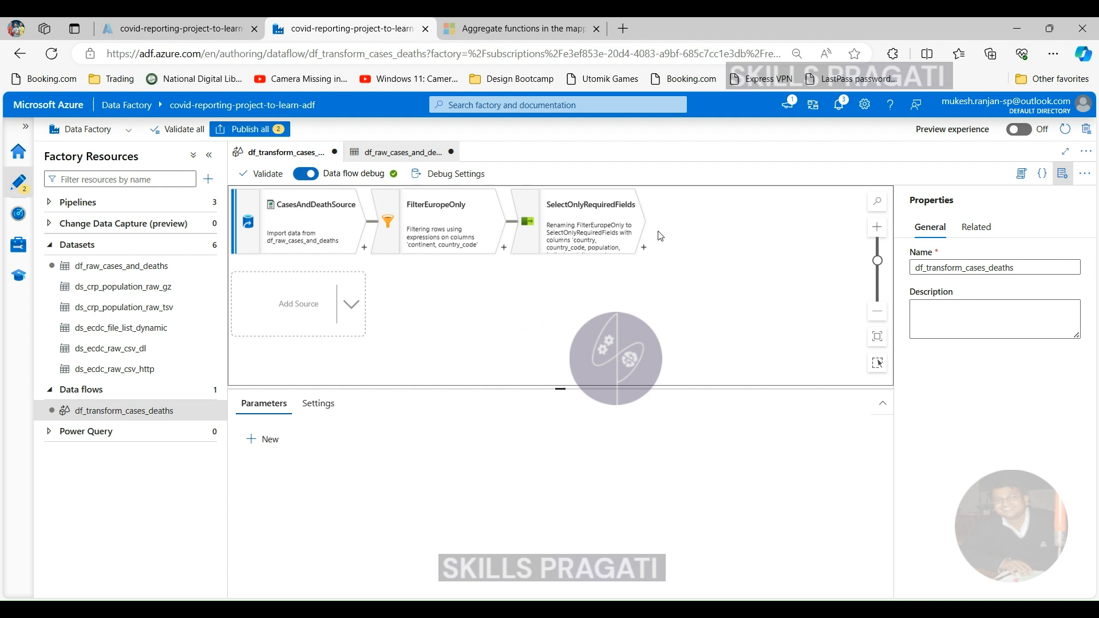
In the df_transform_cases_deaths data flow, add a Pivot transformation after SelectOnlyRequiredFields and name its output stream PivotCounts.
left_click(644, 247)
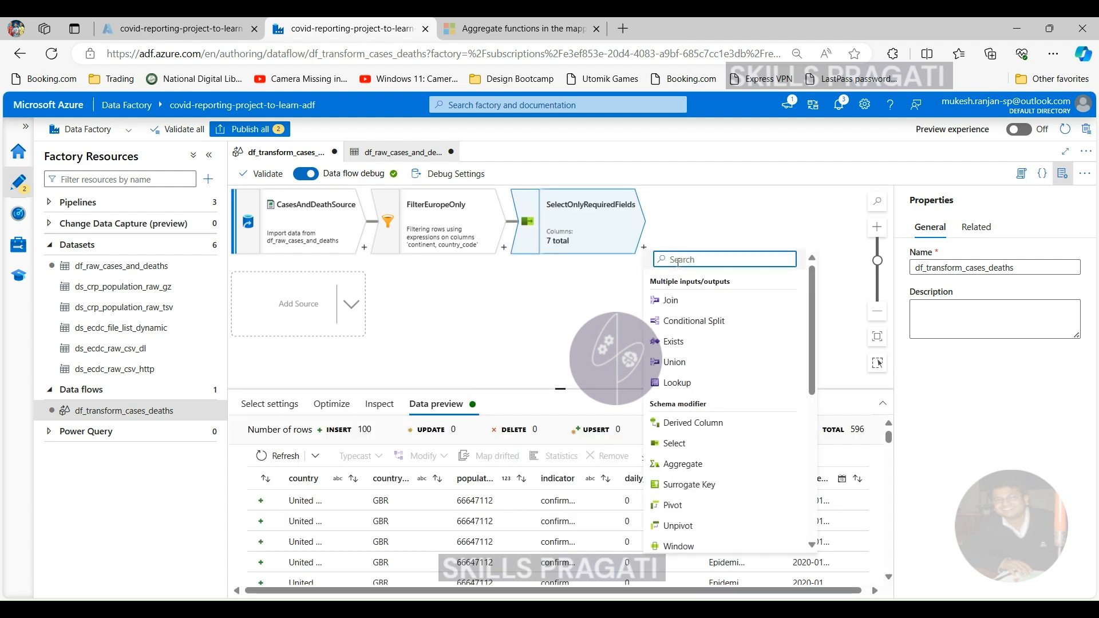
type("piv")
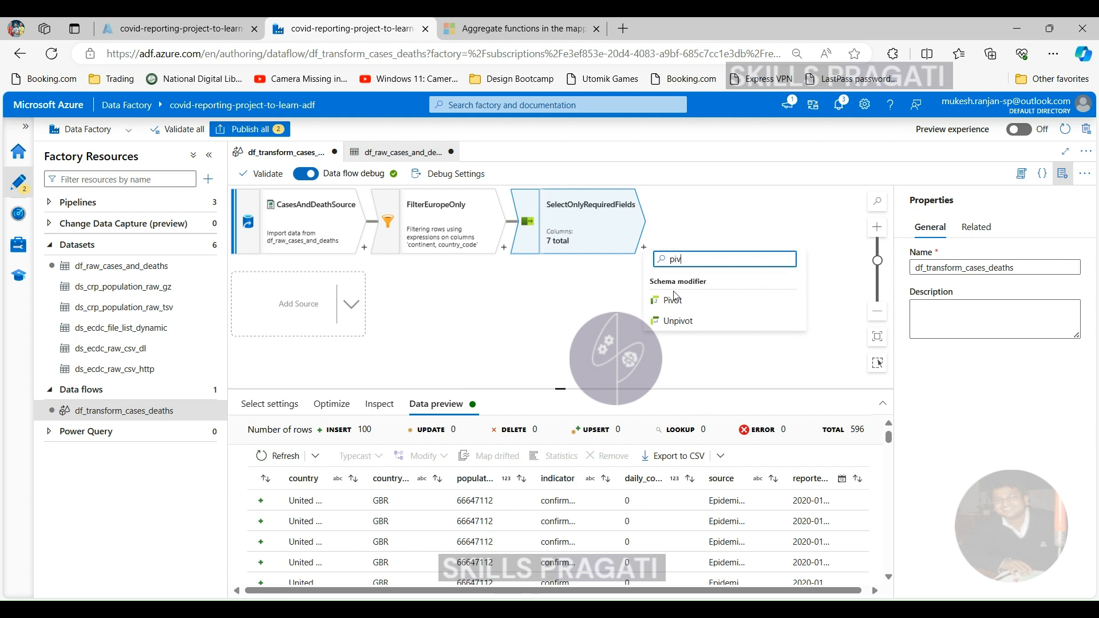
left_click(671, 301)
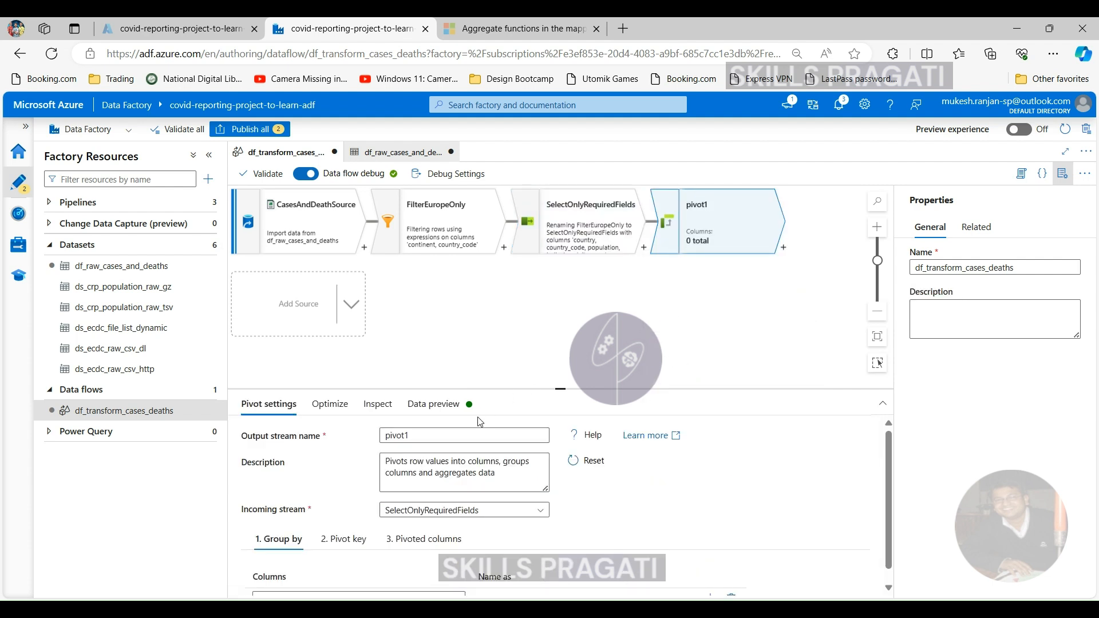
double_click(403, 435)
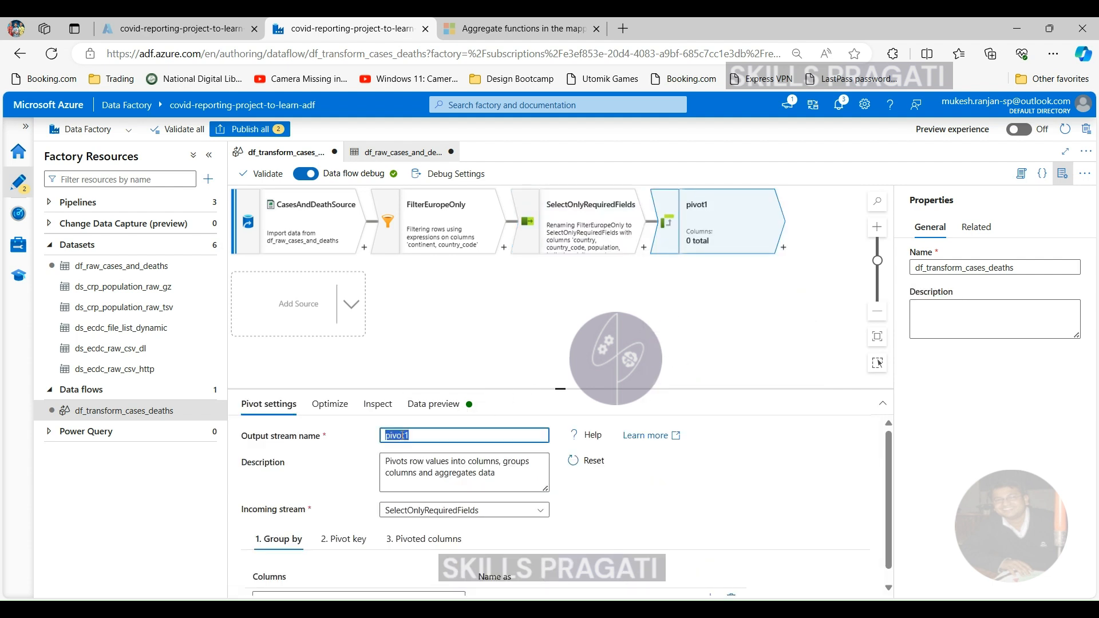
type("P")
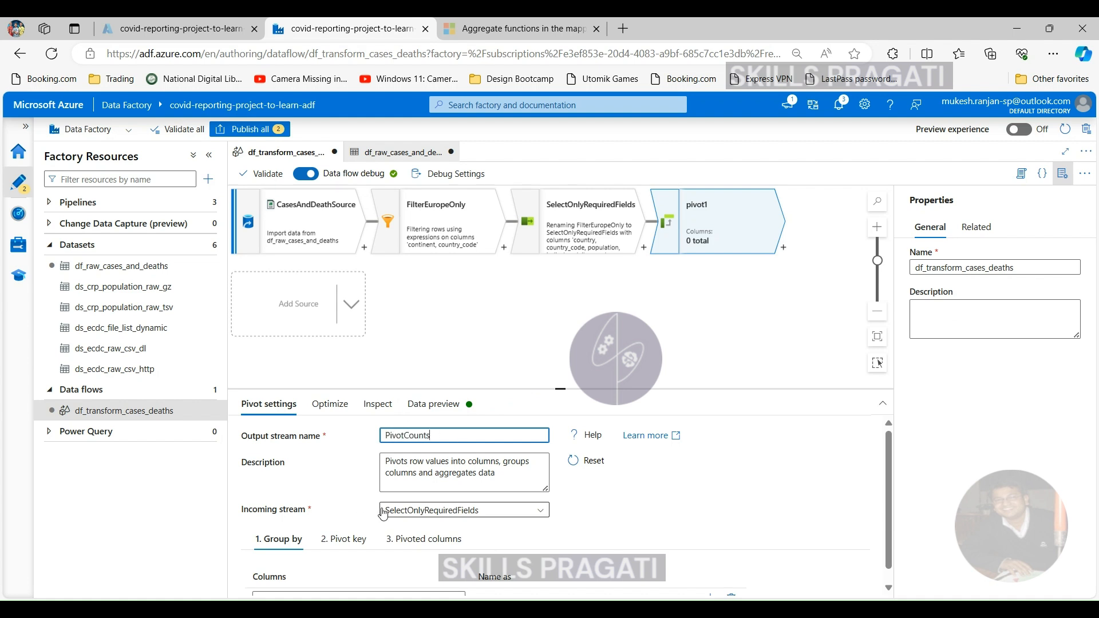
Enlarge the pivot settings area and set country as the first group-by column of PivotCounts.
scroll(458, 509, "down", 1)
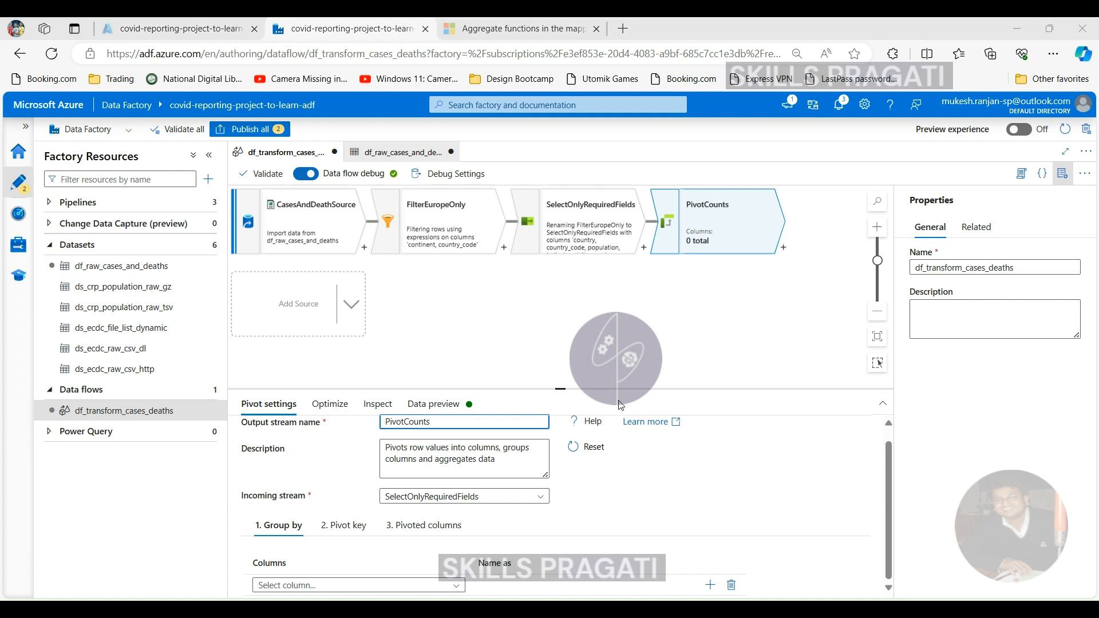
left_click(463, 388)
left_click(347, 524)
left_click(429, 528)
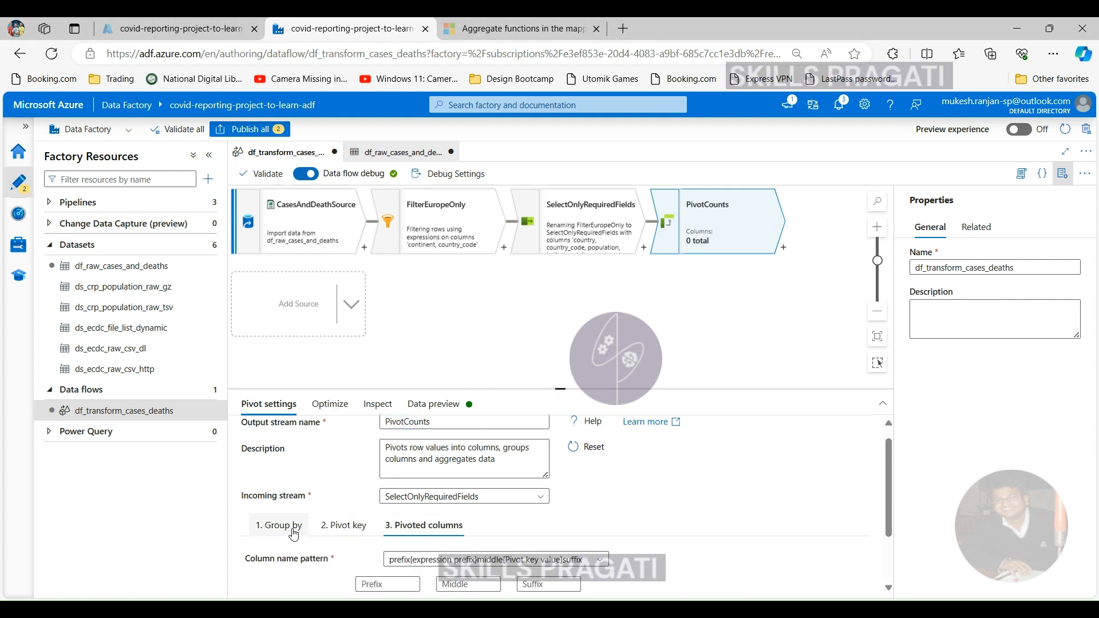
left_click(293, 526)
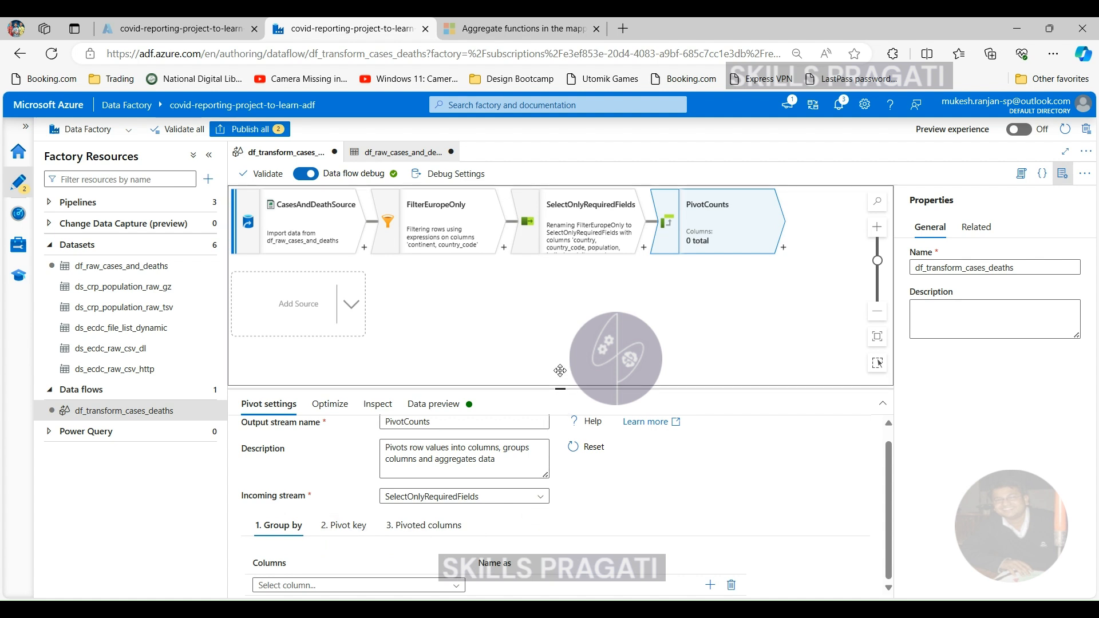
scroll(560, 371, "down", 1)
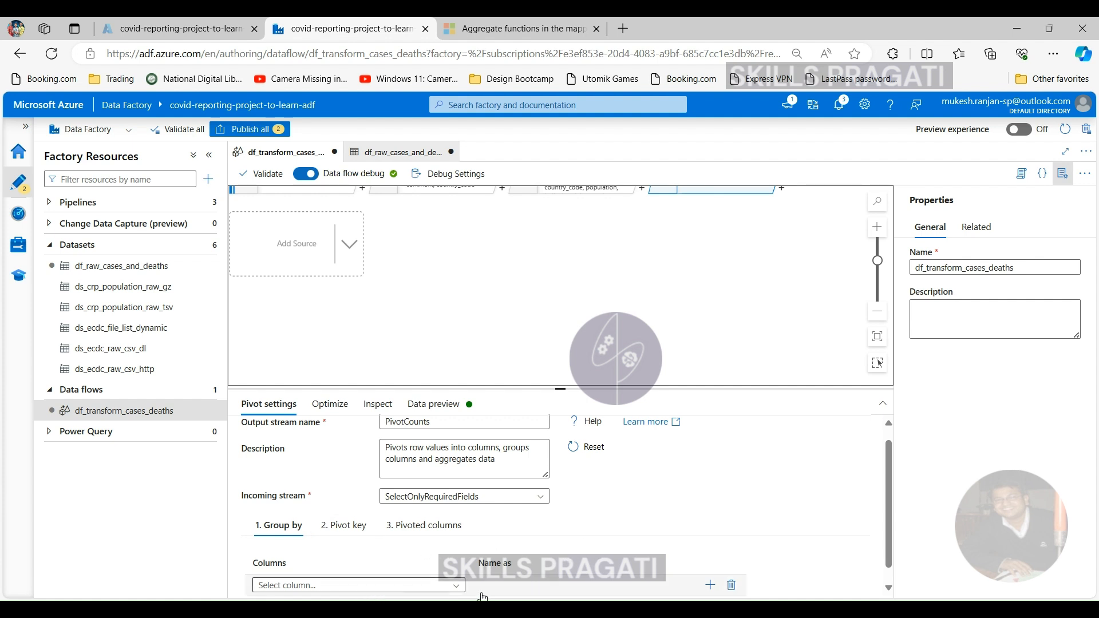
left_click(324, 586)
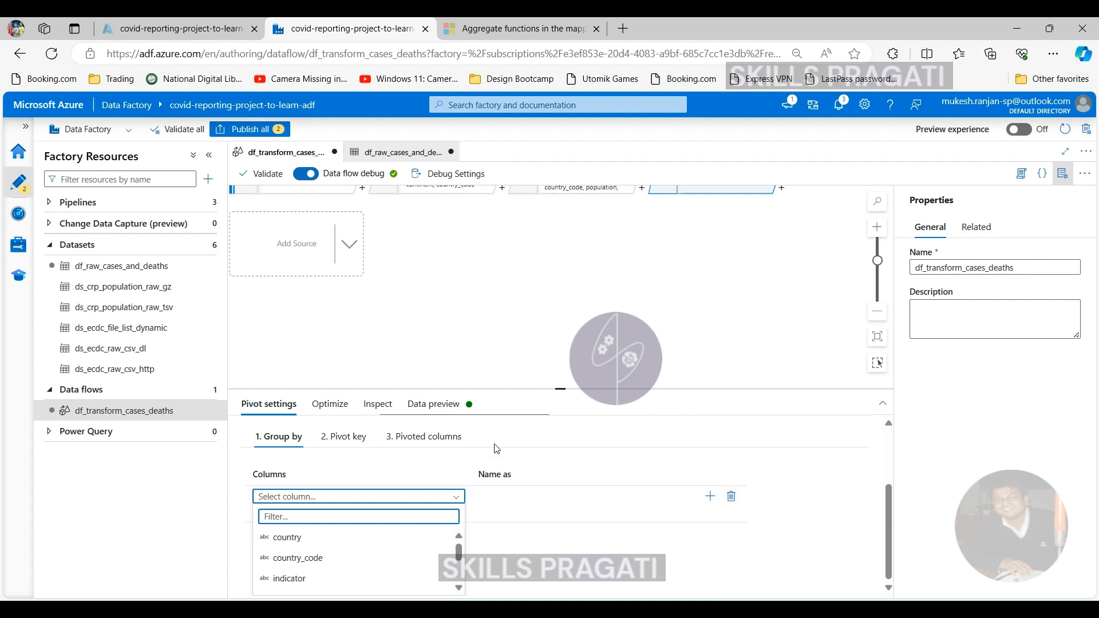
left_click_drag(560, 388, 558, 326)
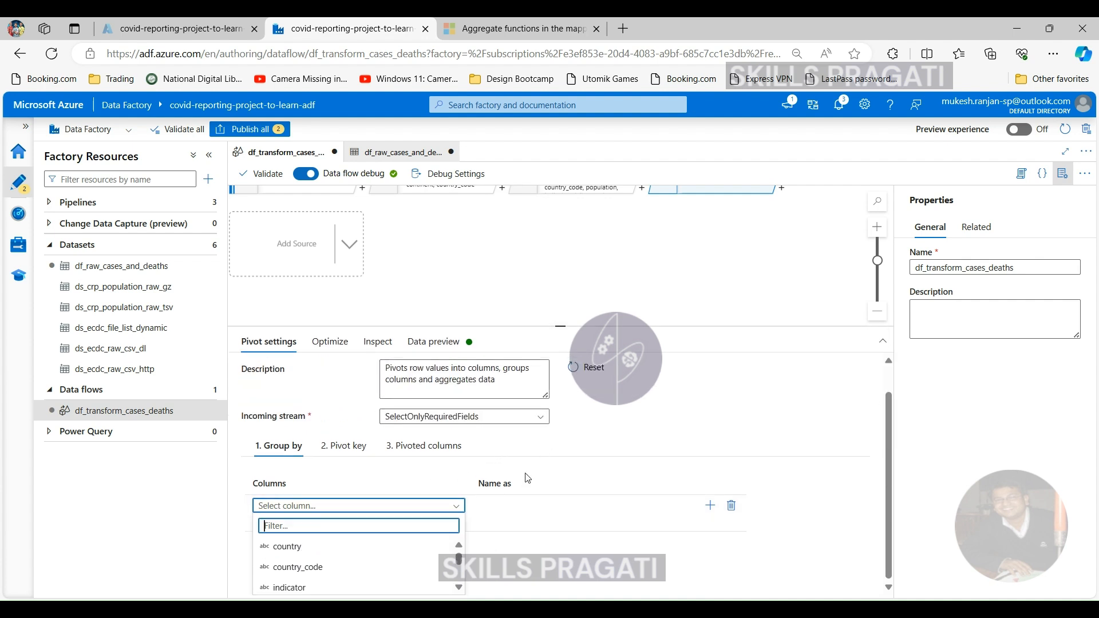
left_click(536, 495)
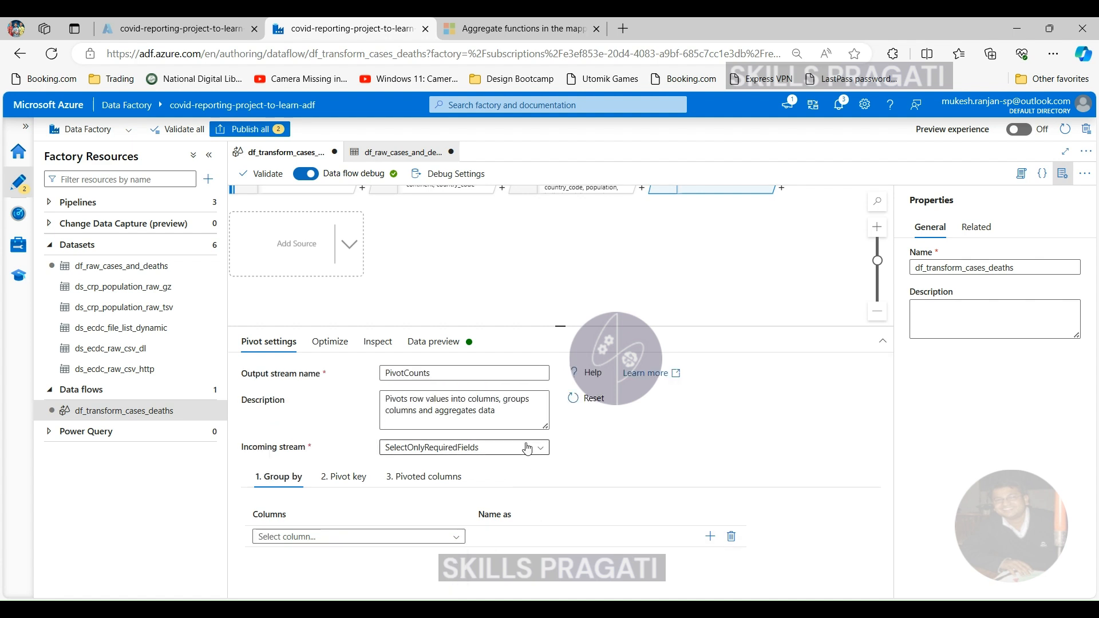
left_click(384, 543)
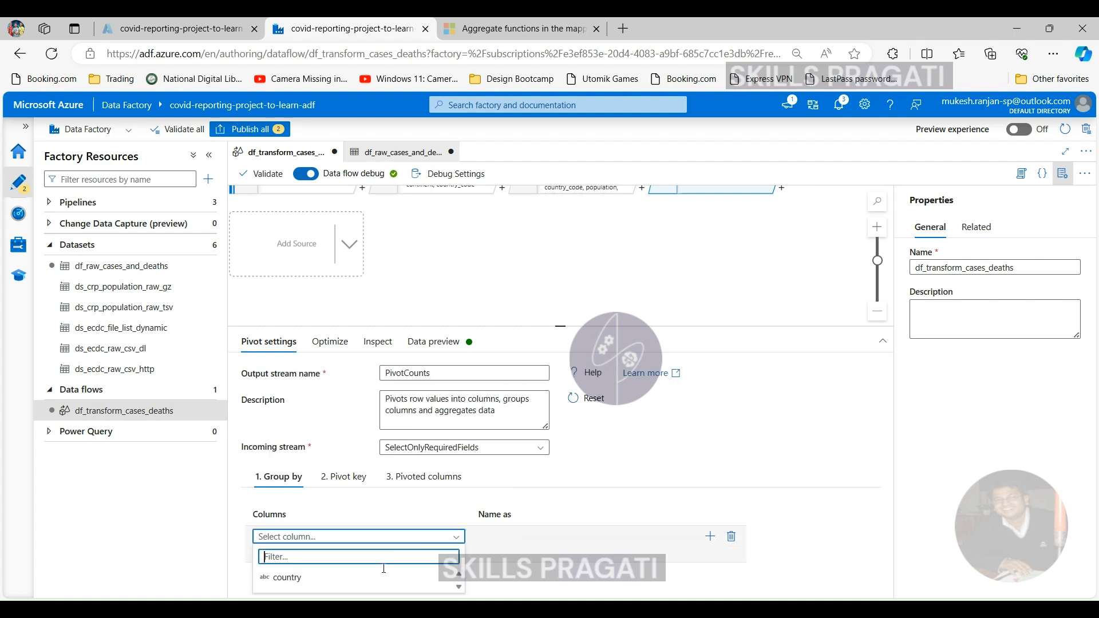
left_click(290, 578)
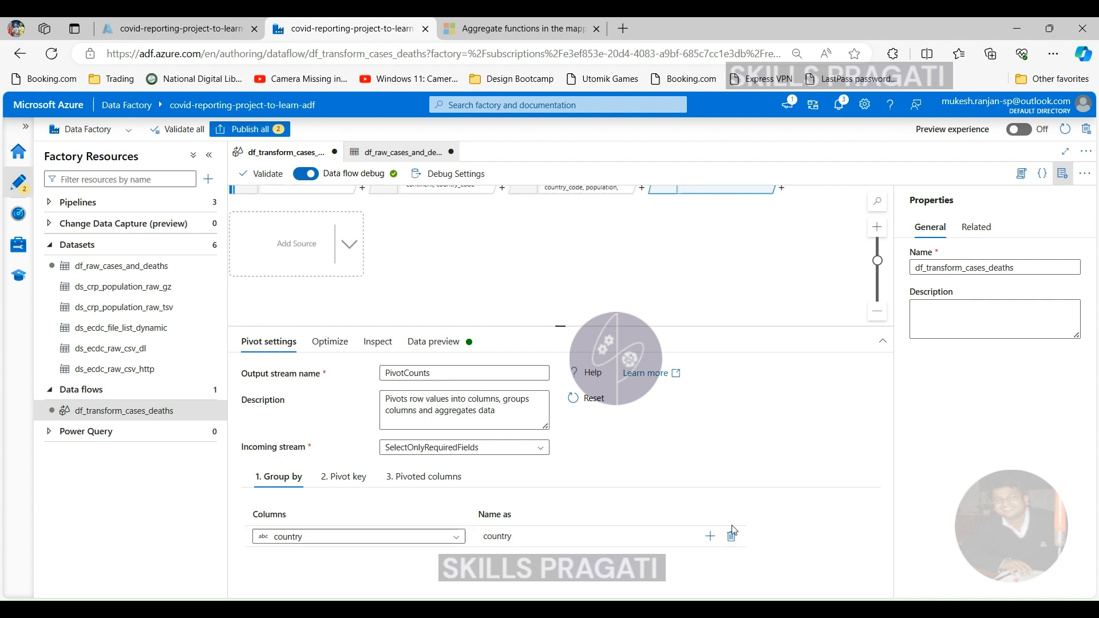
Add country_code and population as further group-by columns of the pivot.
left_click(709, 536)
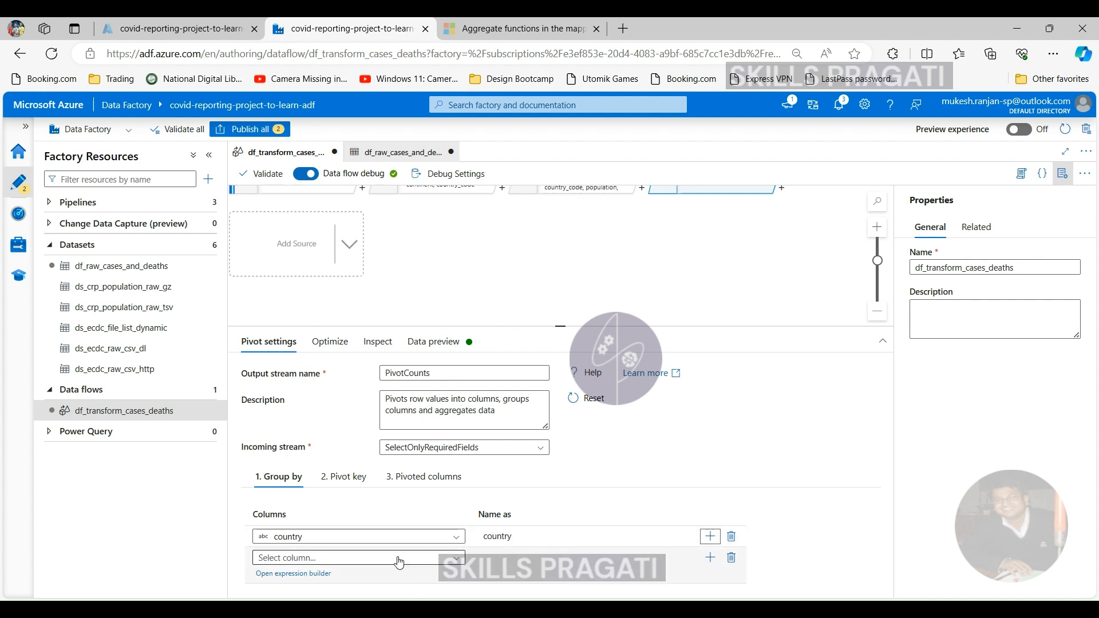
left_click(399, 558)
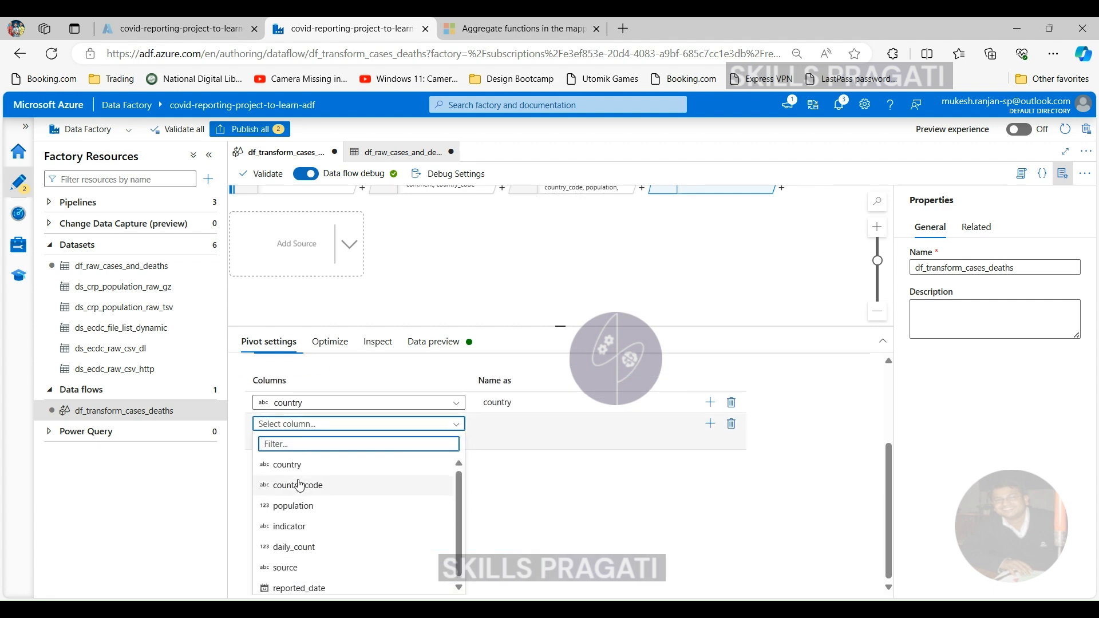
left_click(309, 485)
left_click(710, 558)
left_click(355, 573)
left_click(297, 502)
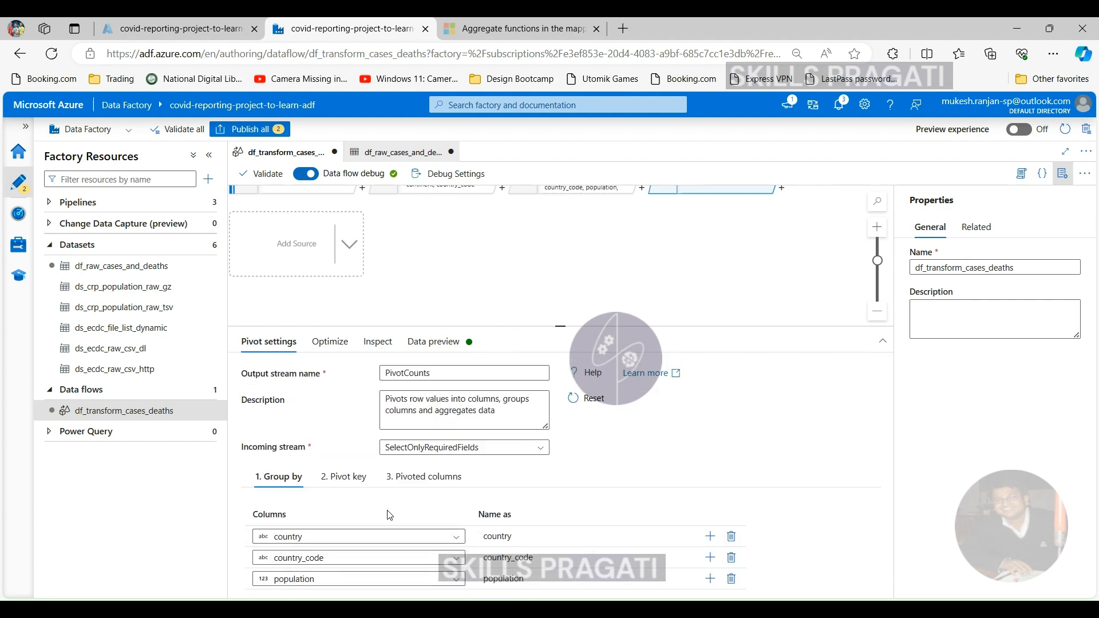
Add source and reported_date to the pivot's group-by columns.
left_click(710, 579)
left_click(350, 585)
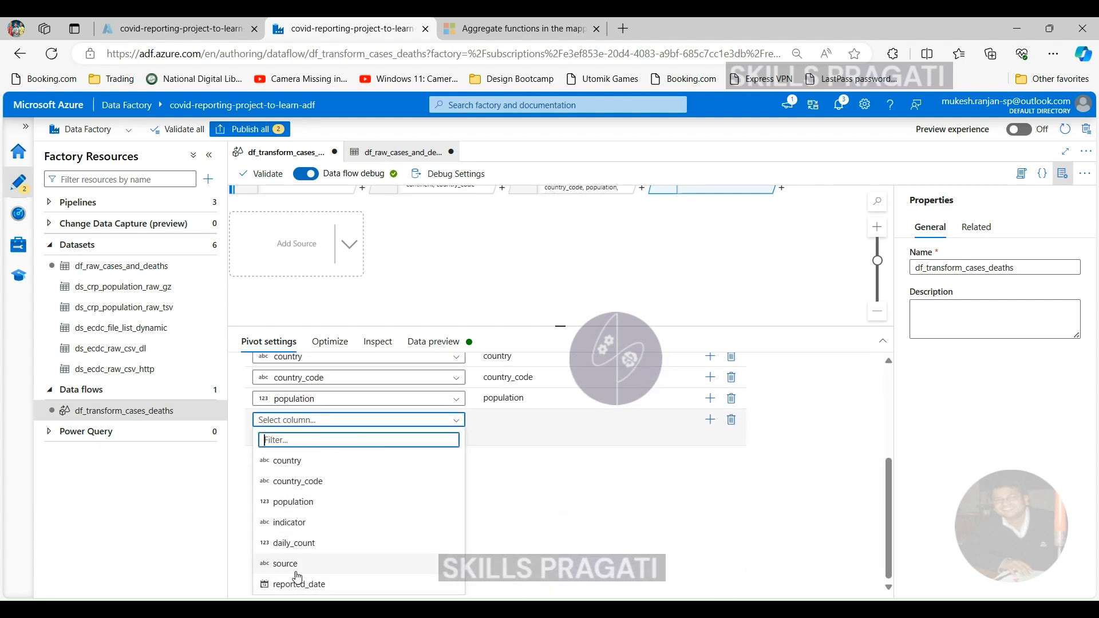
left_click(286, 562)
left_click(710, 584)
left_click(354, 461)
scroll(323, 550, "down", 2)
left_click(312, 584)
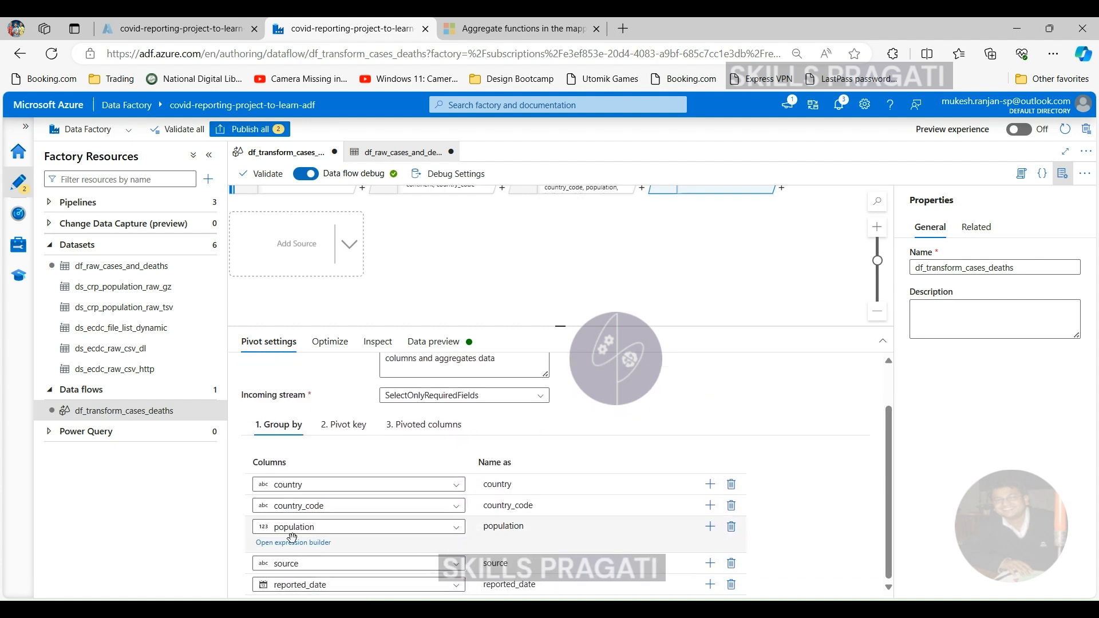
Add another group-by column to PivotCounts, computed with the expression country + country_code.
scroll(305, 596, "up", 1)
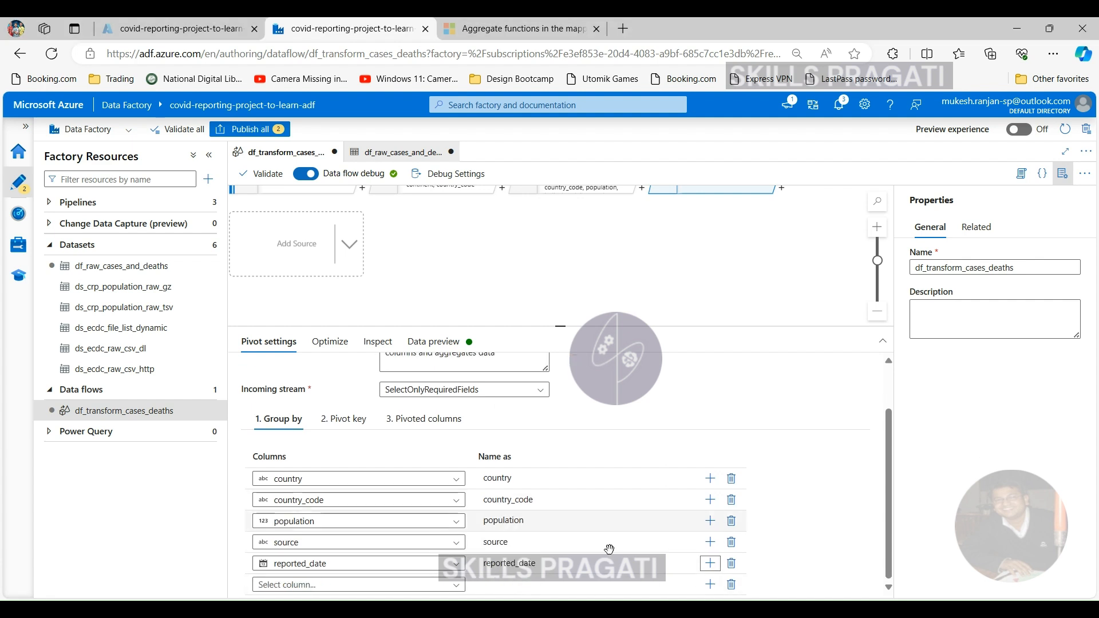
left_click(710, 584)
left_click(309, 594)
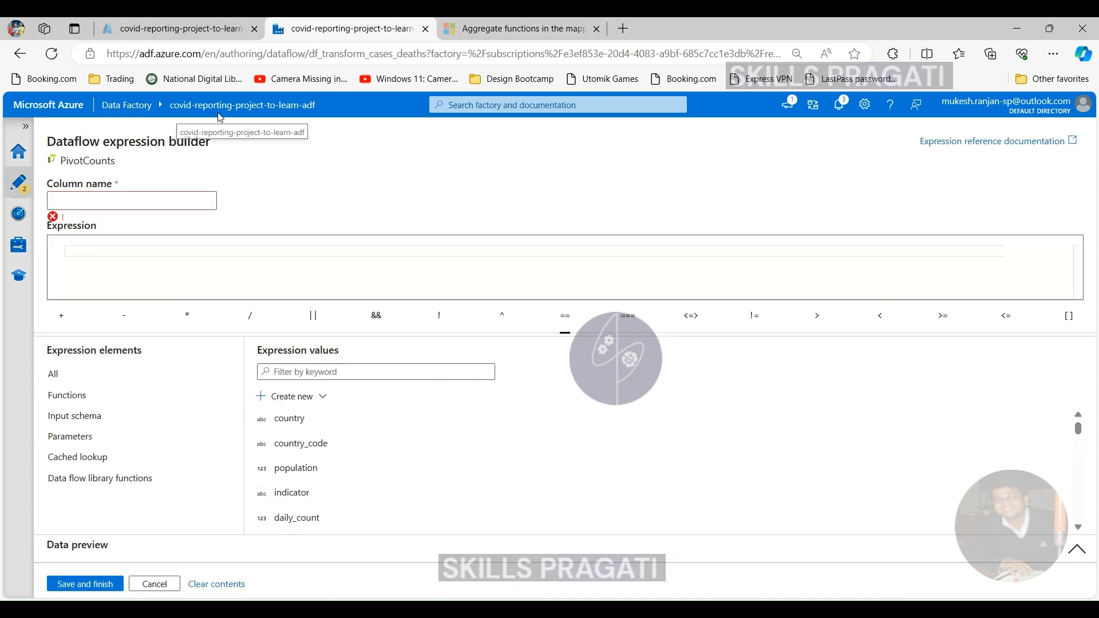
left_click(186, 198)
type("co")
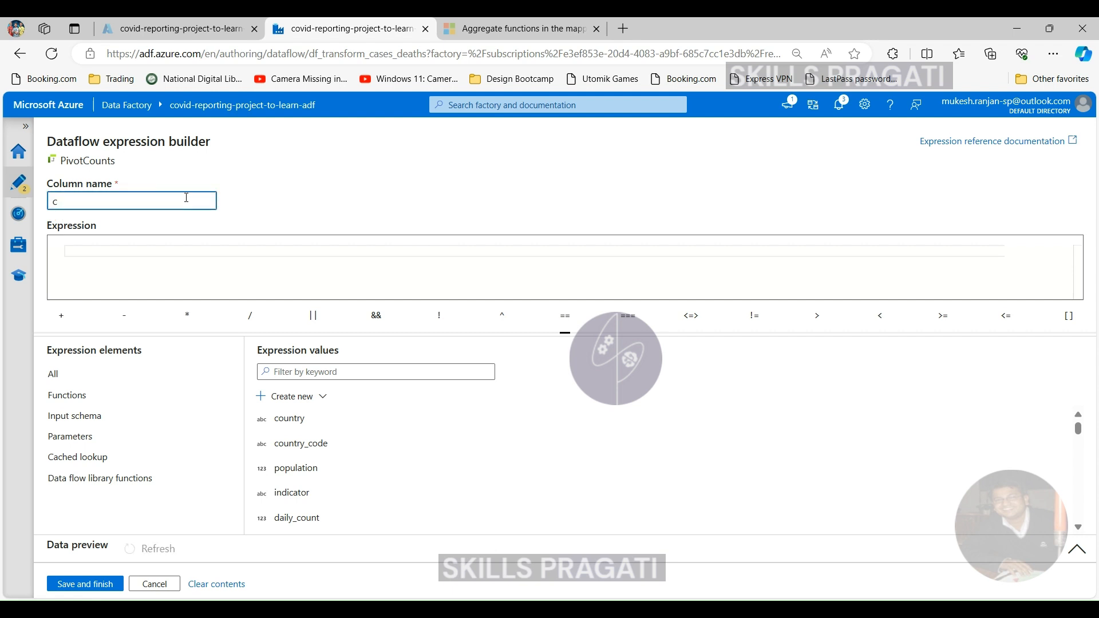
key("BackSpace")
key("BackSpace")
left_click(463, 249)
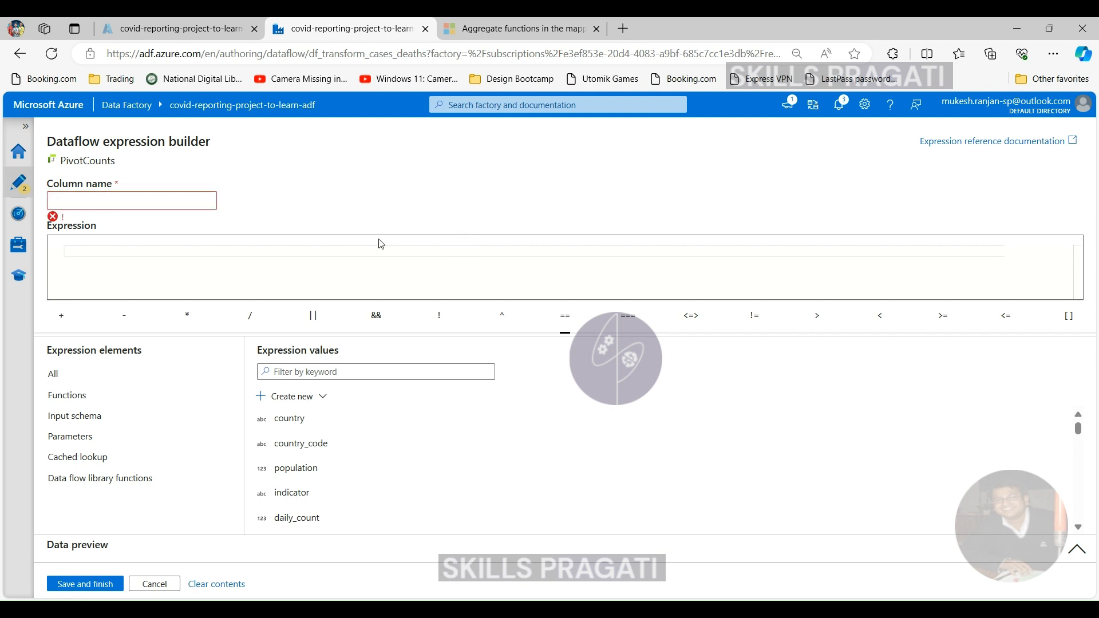
type("country + country_code")
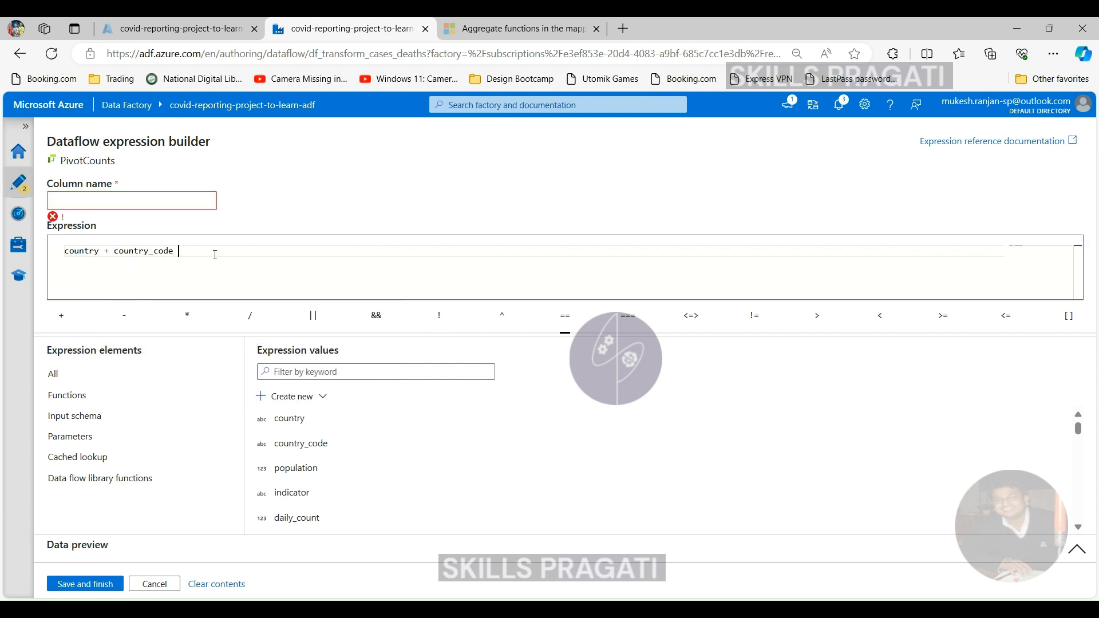
left_click(84, 584)
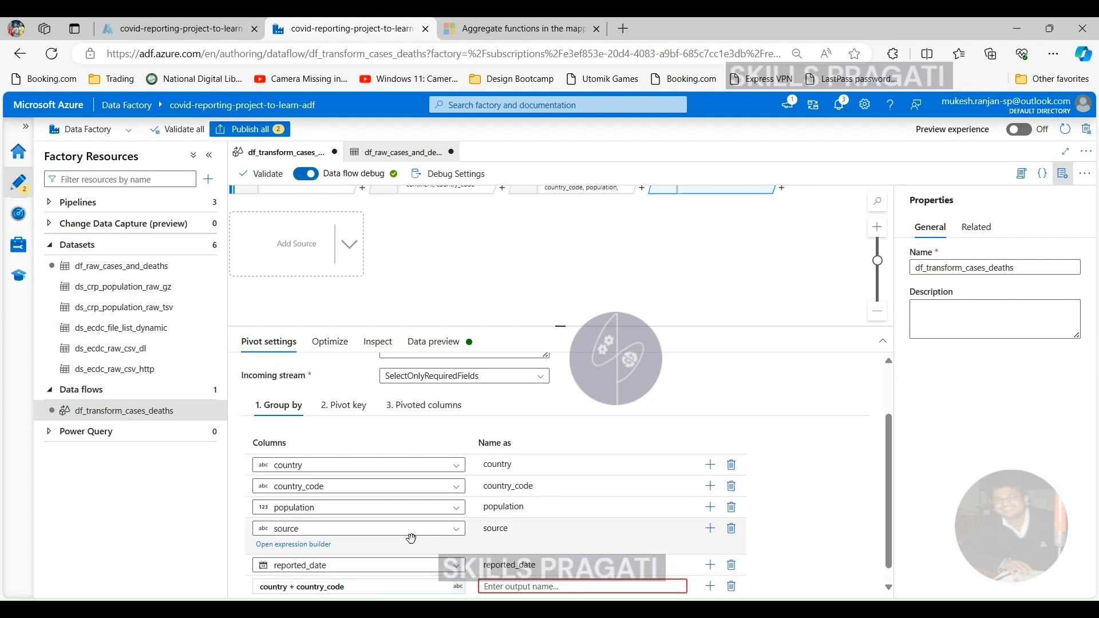
Name the computed group-by column's output country_special.
left_click(582, 570)
type("country")
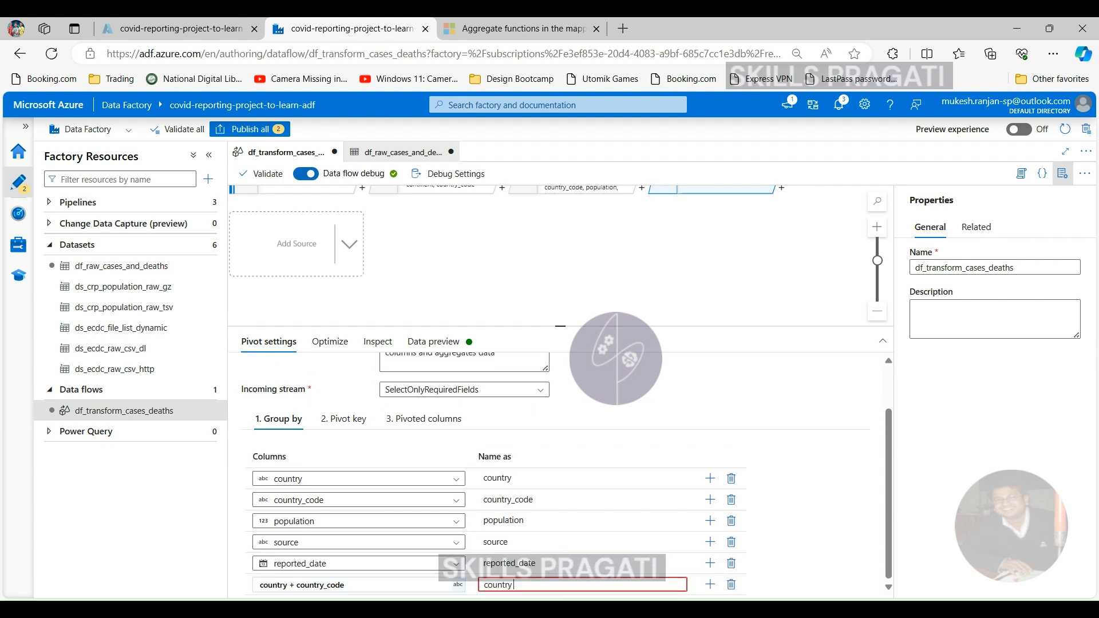
type("_special")
Set indicator as the pivot key of PivotCounts.
left_click(343, 418)
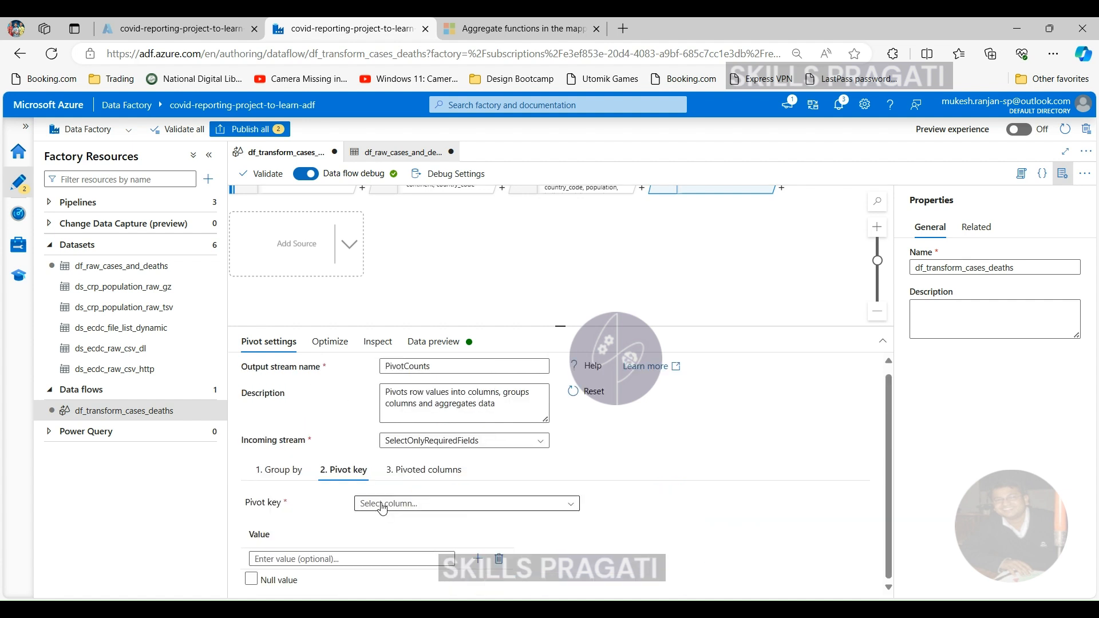
left_click(429, 503)
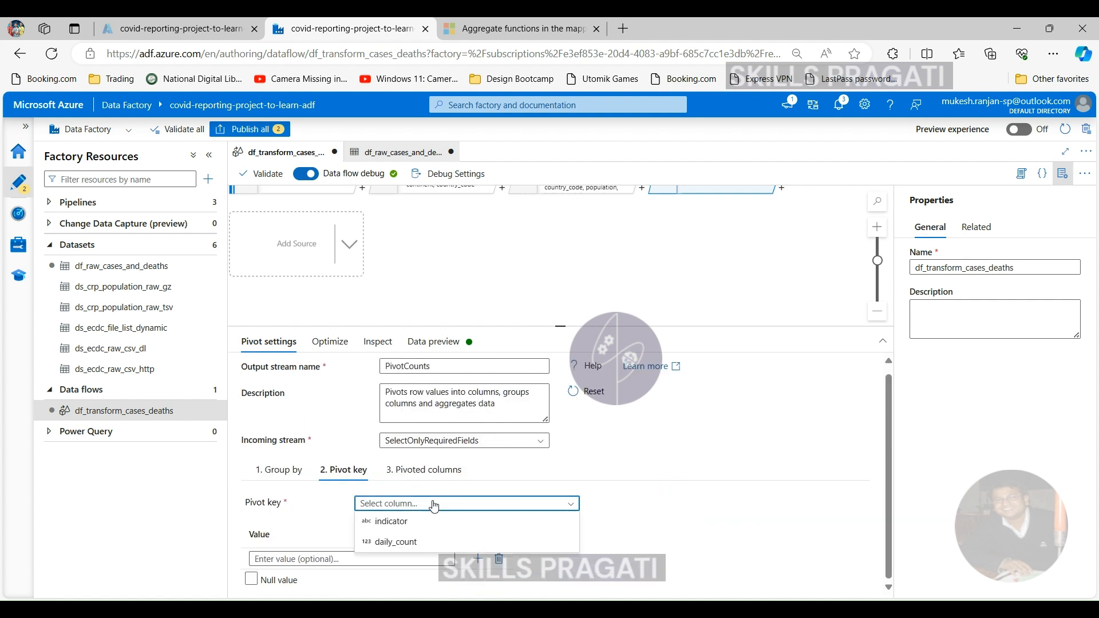
left_click(387, 518)
Enter confirmed cases and deaths as the two values of the pivot key.
left_click(291, 559)
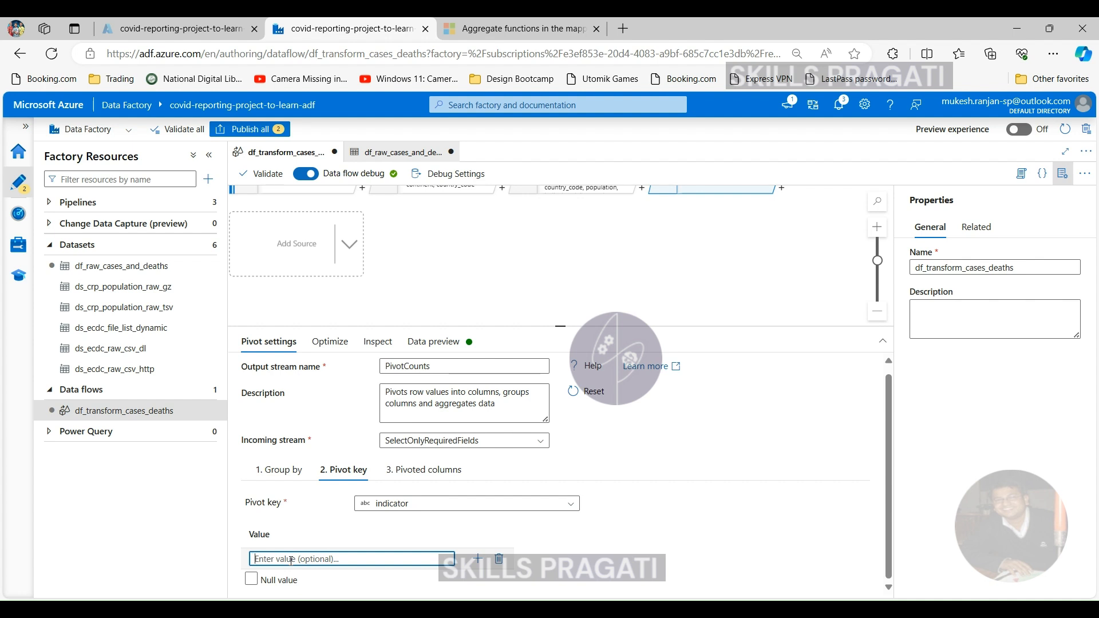
type("confirmed cases")
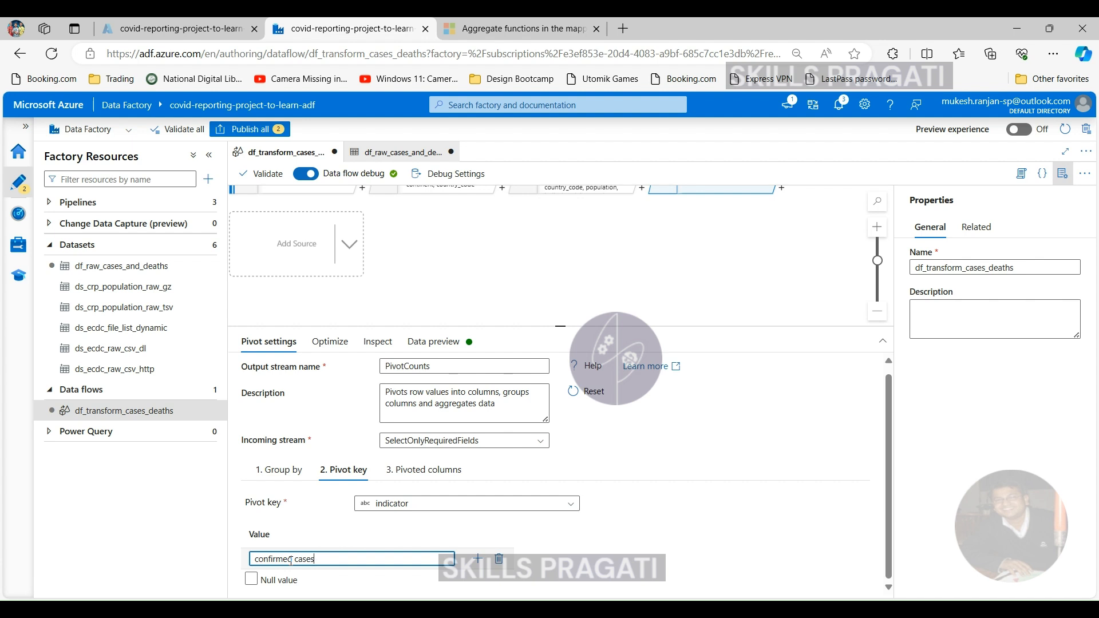
left_click(478, 559)
left_click(336, 580)
type("deaths")
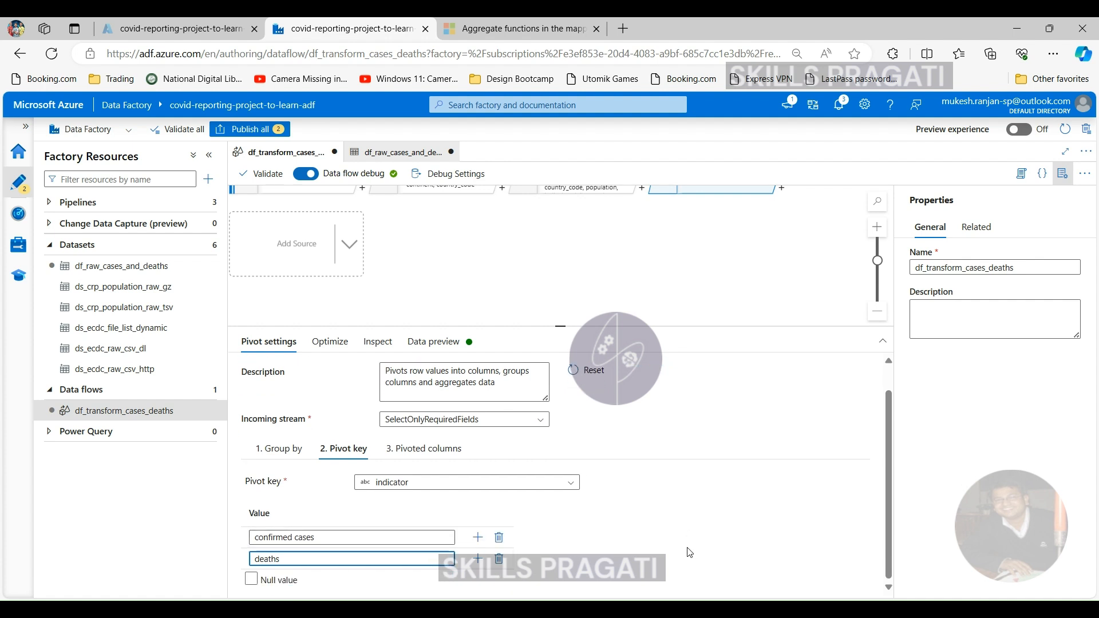
Open the expression builder for the first pivoted column and name the column count.
scroll(280, 594, "down", 1)
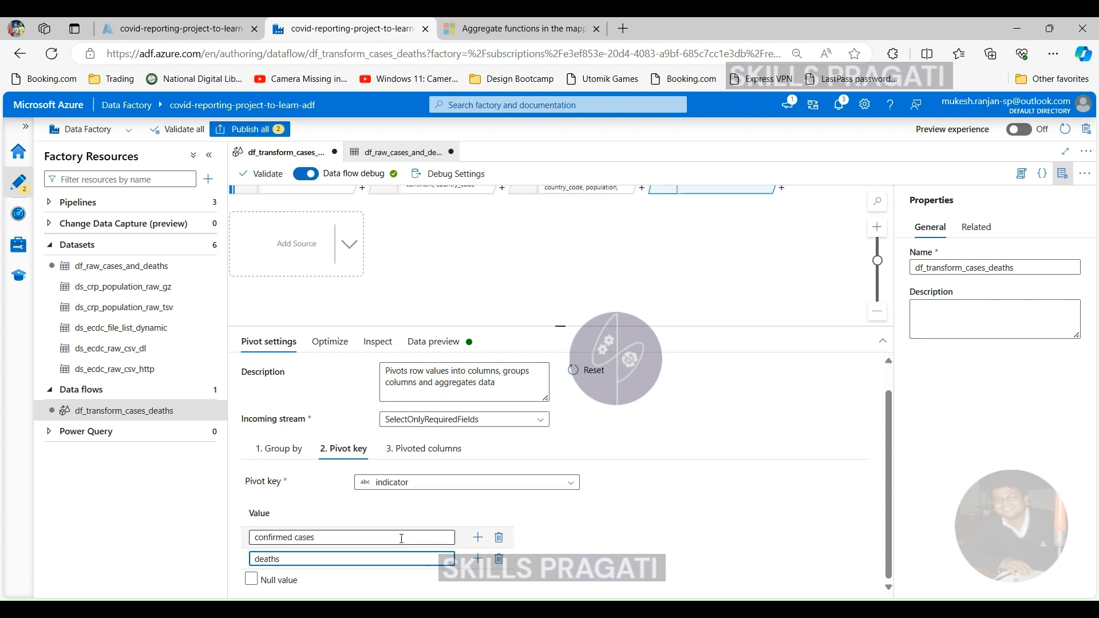
scroll(582, 304, "up", 2)
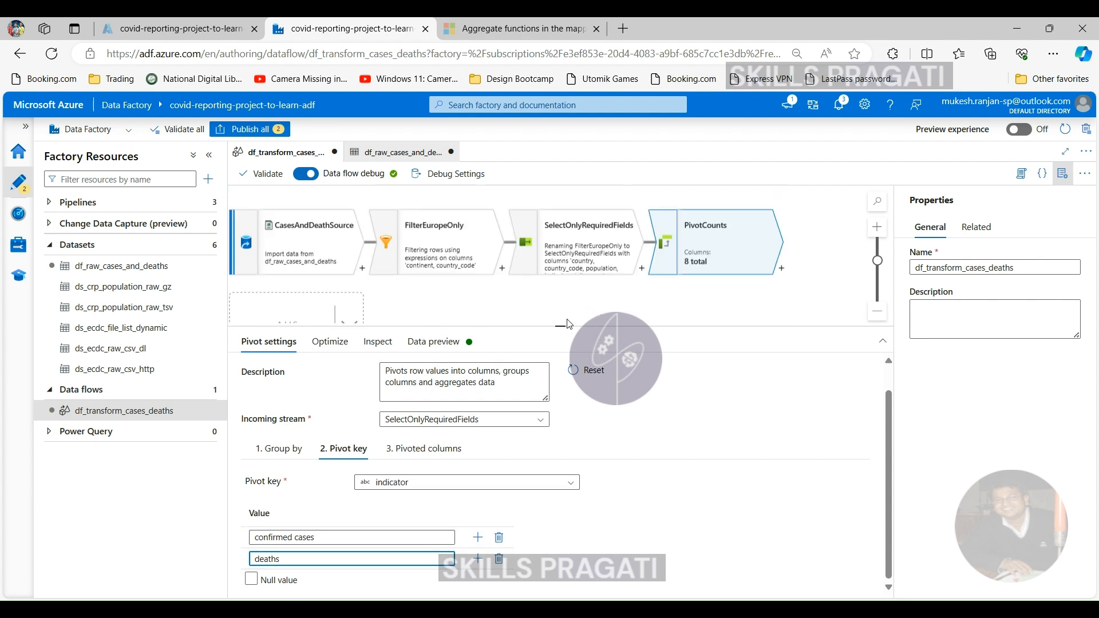
left_click(423, 448)
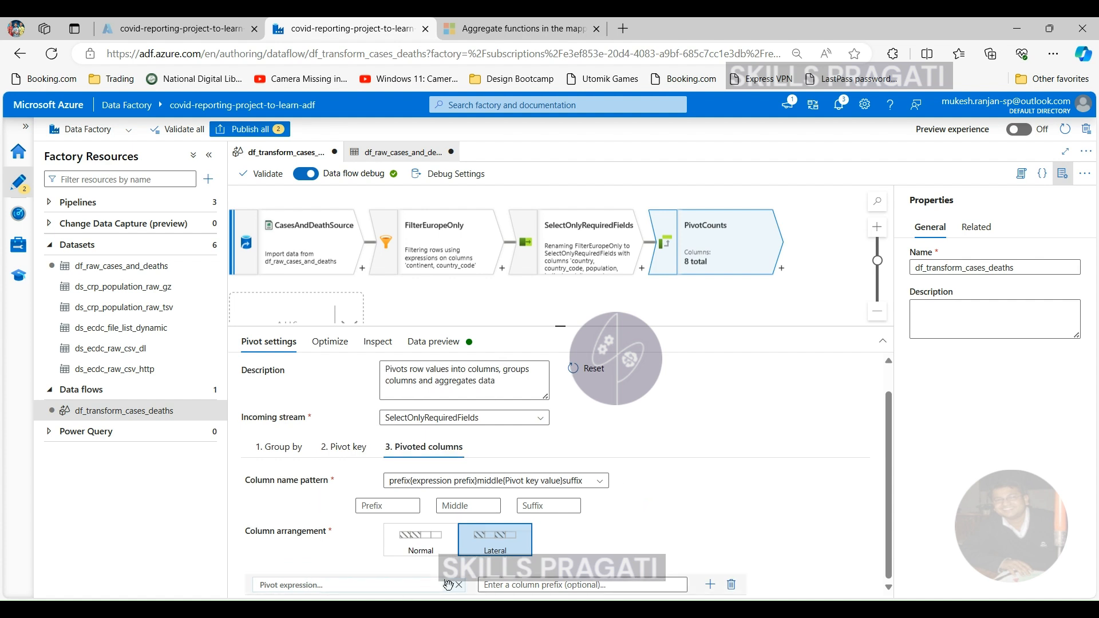
left_click(336, 588)
left_click(115, 199)
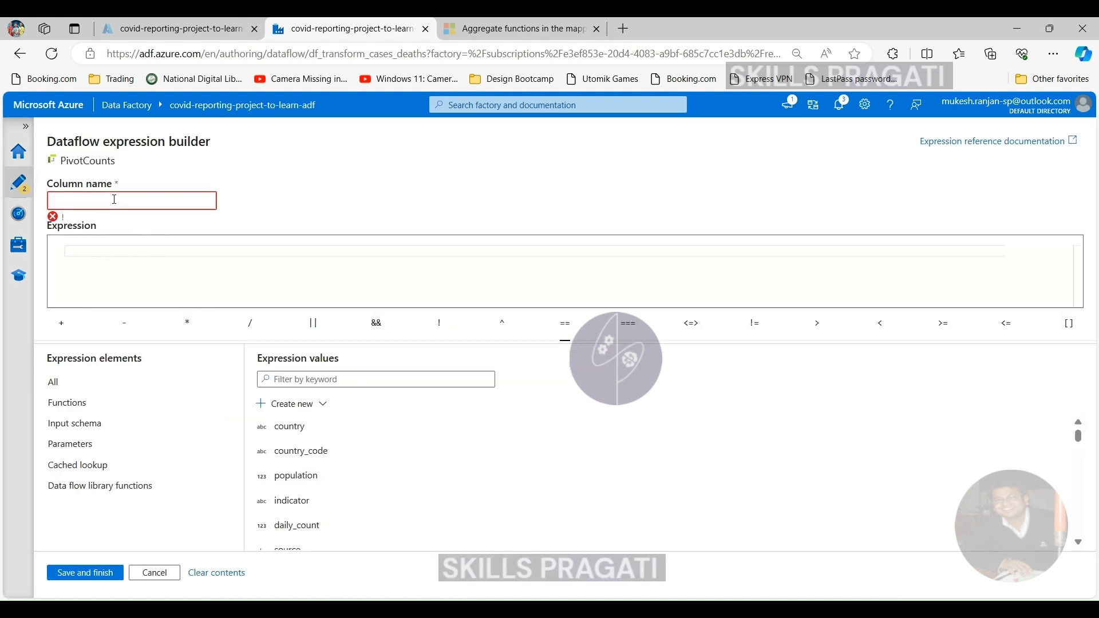
type("count")
Set the pivot expression of count to sum(daily_count) and save it.
left_click(104, 248)
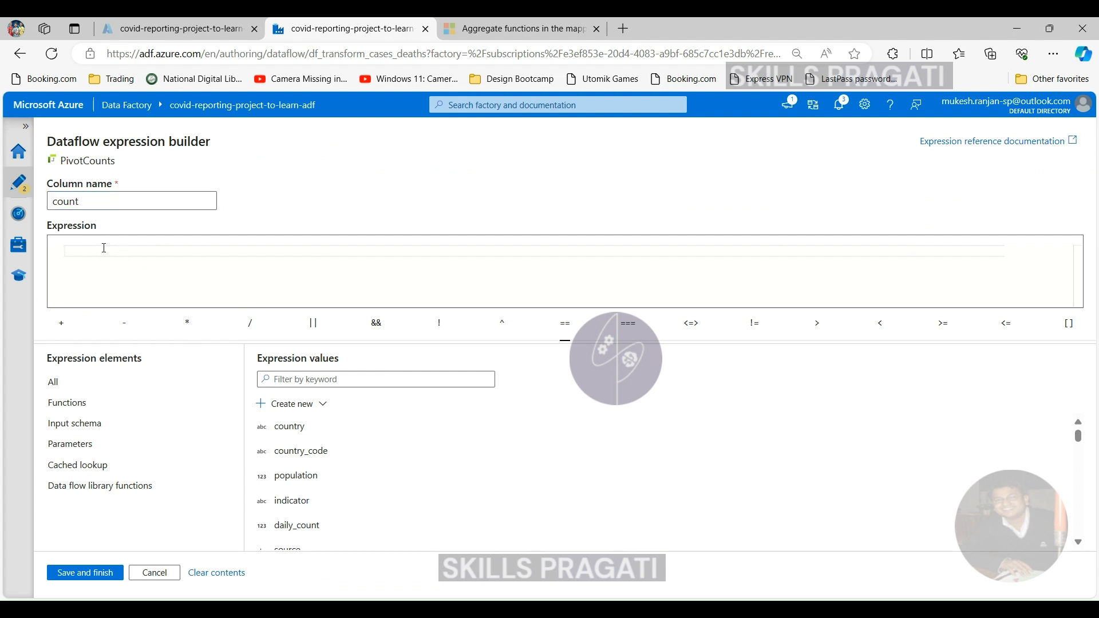
type("SUM")
key("Return")
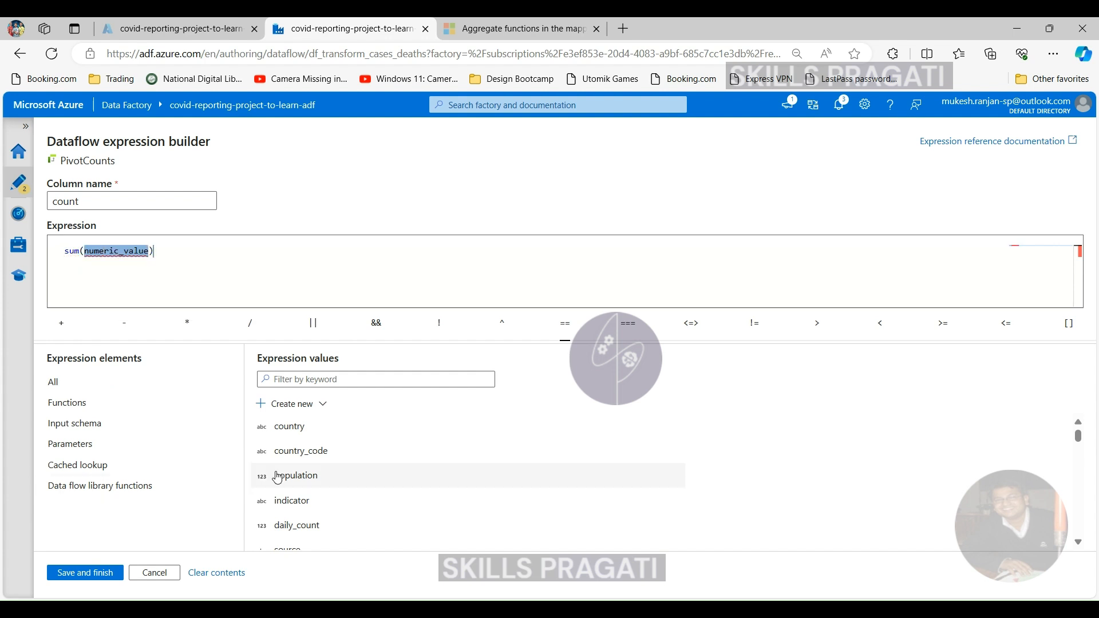
scroll(289, 483, "down", 1)
left_click(295, 503)
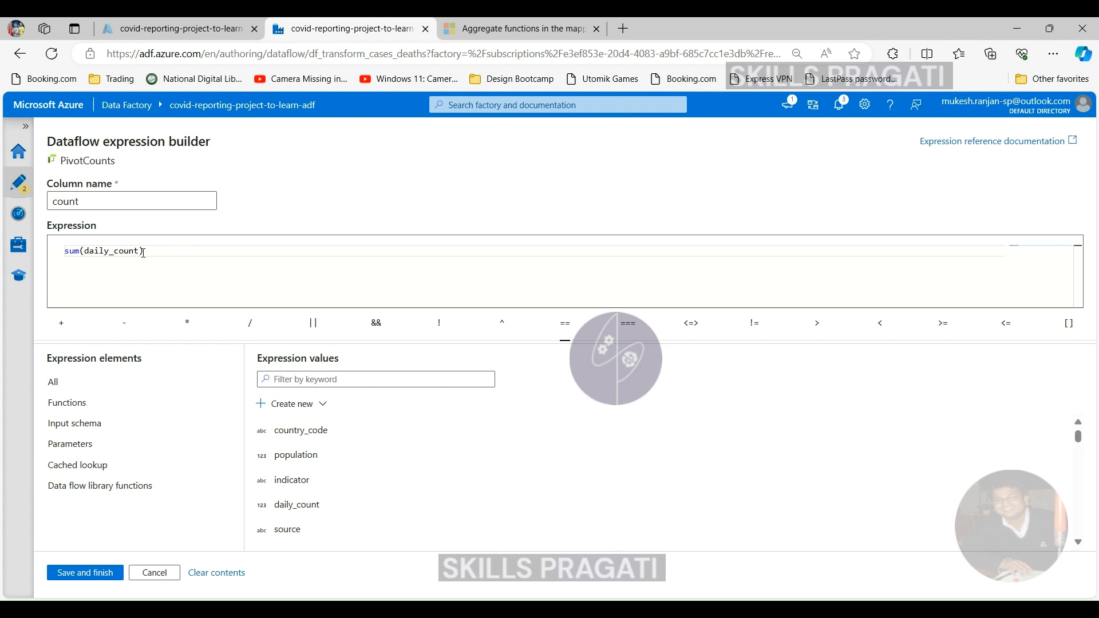
left_click(78, 573)
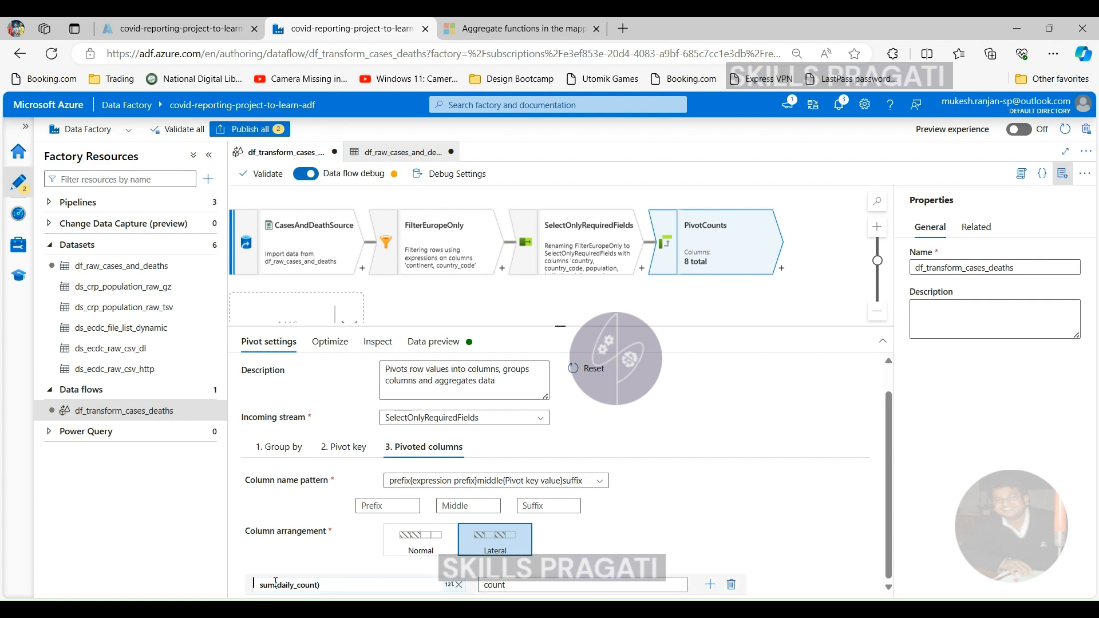
left_click(441, 585)
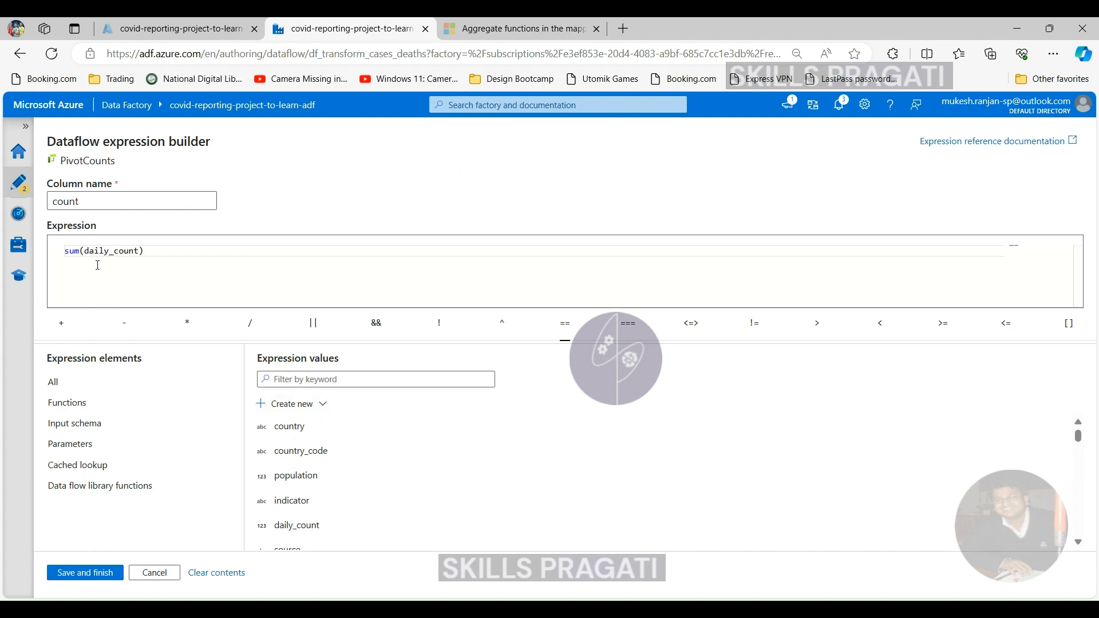
left_click(80, 572)
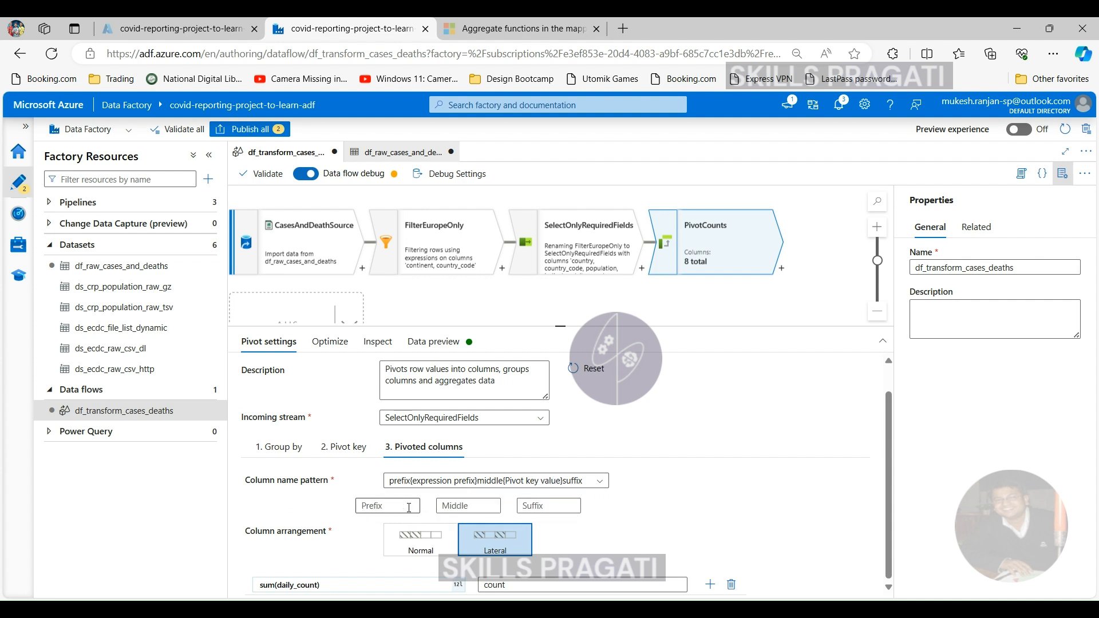
Review the column name pattern options and examine how the pivoted columns are named in the output schema of PivotCounts.
left_click(546, 505)
scroll(435, 555, "up", 1)
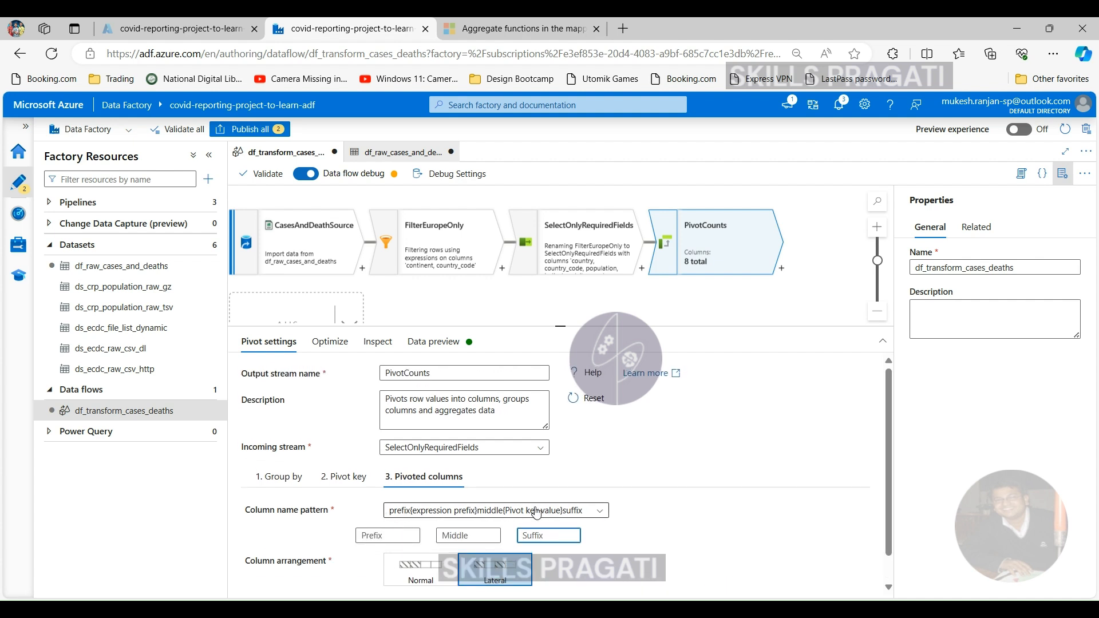
left_click(498, 510)
left_click(495, 523)
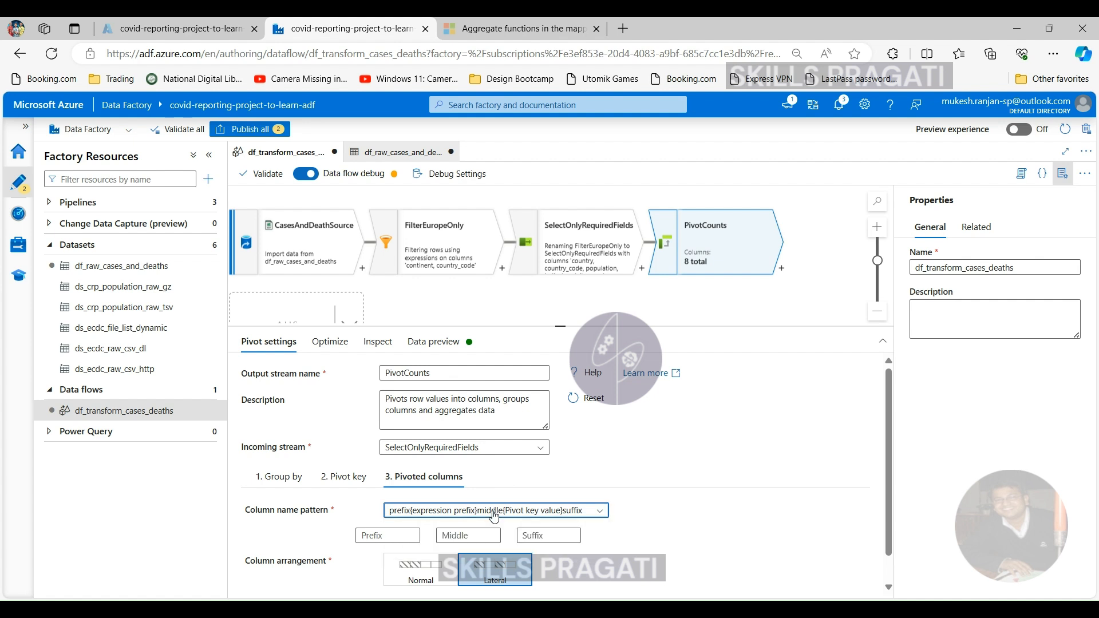
left_click(378, 342)
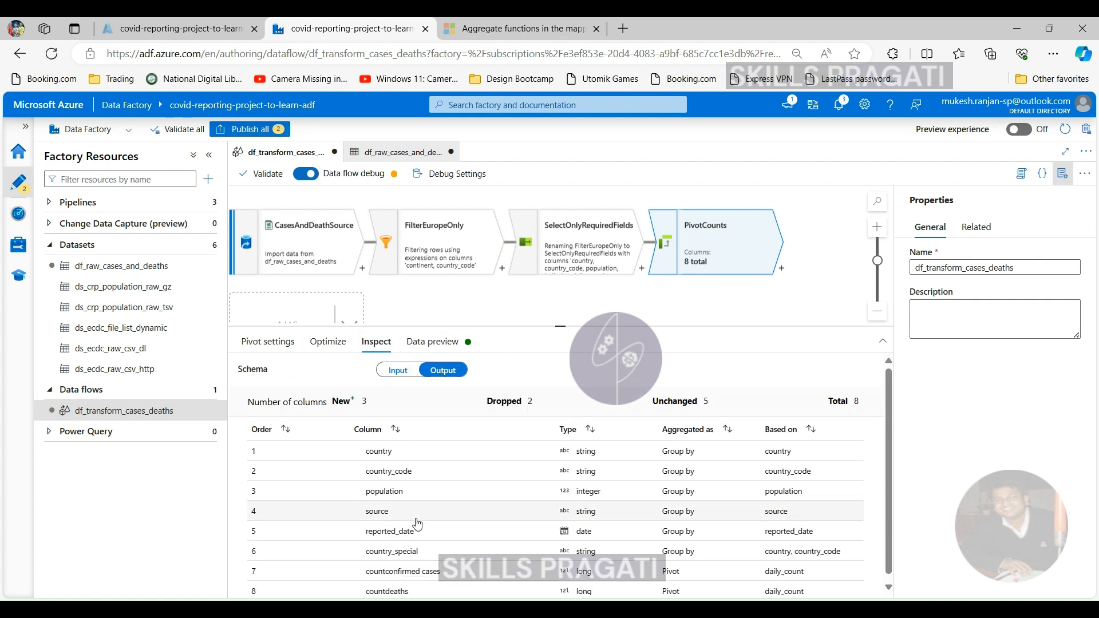
scroll(417, 523, "down", 1)
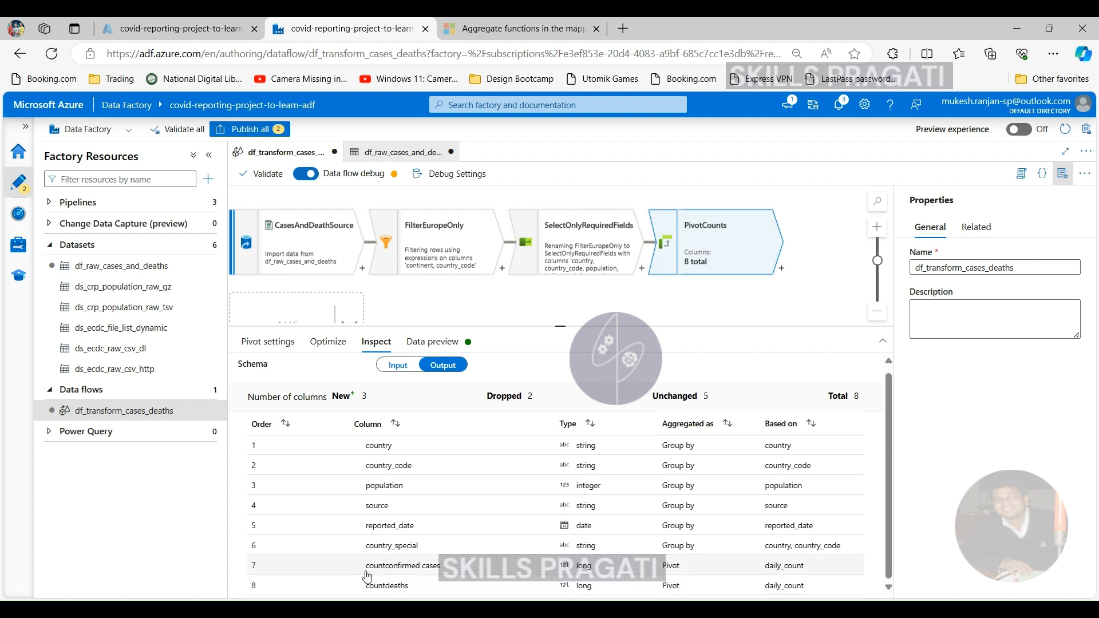
left_click(268, 341)
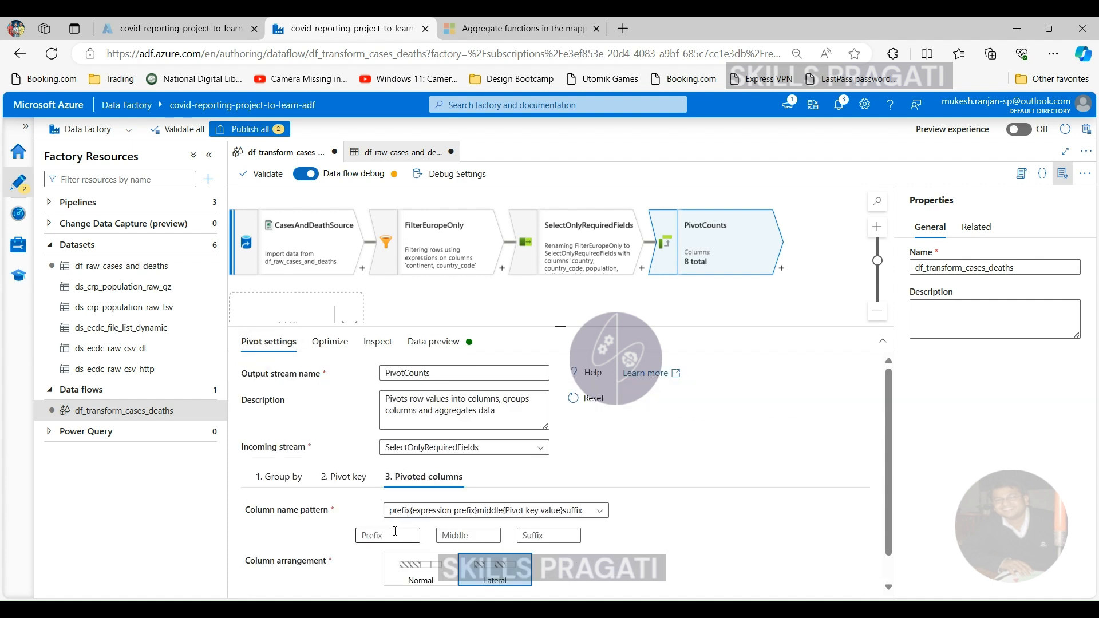
left_click(376, 342)
scroll(379, 564, "down", 1)
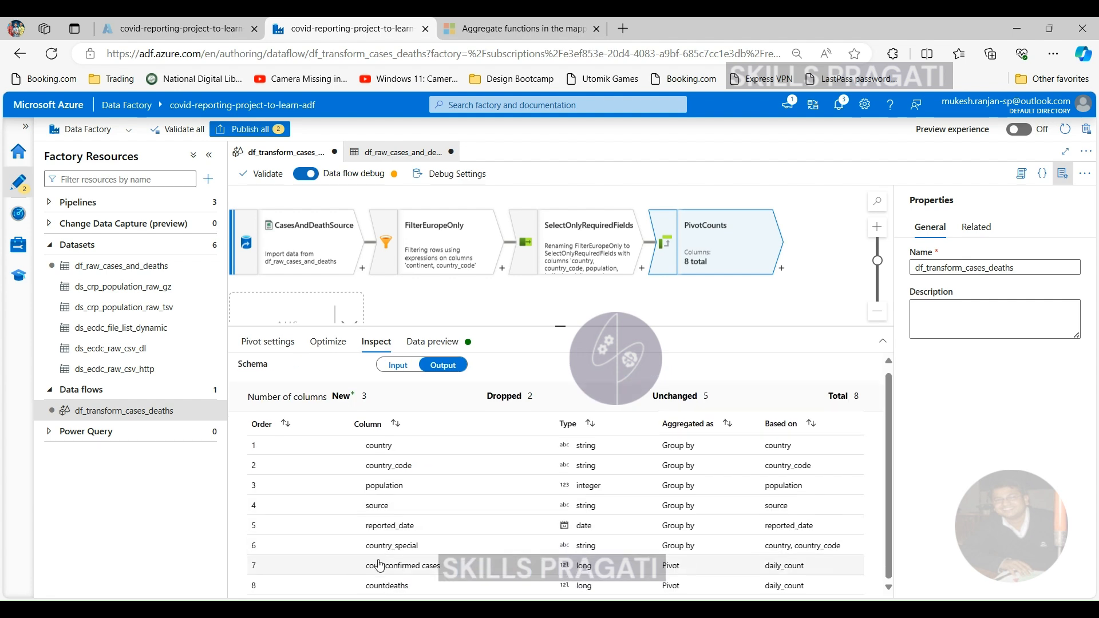
Set an underscore as the middle text and choose the column name pattern that puts the pivot key value before the expression prefix.
left_click(275, 348)
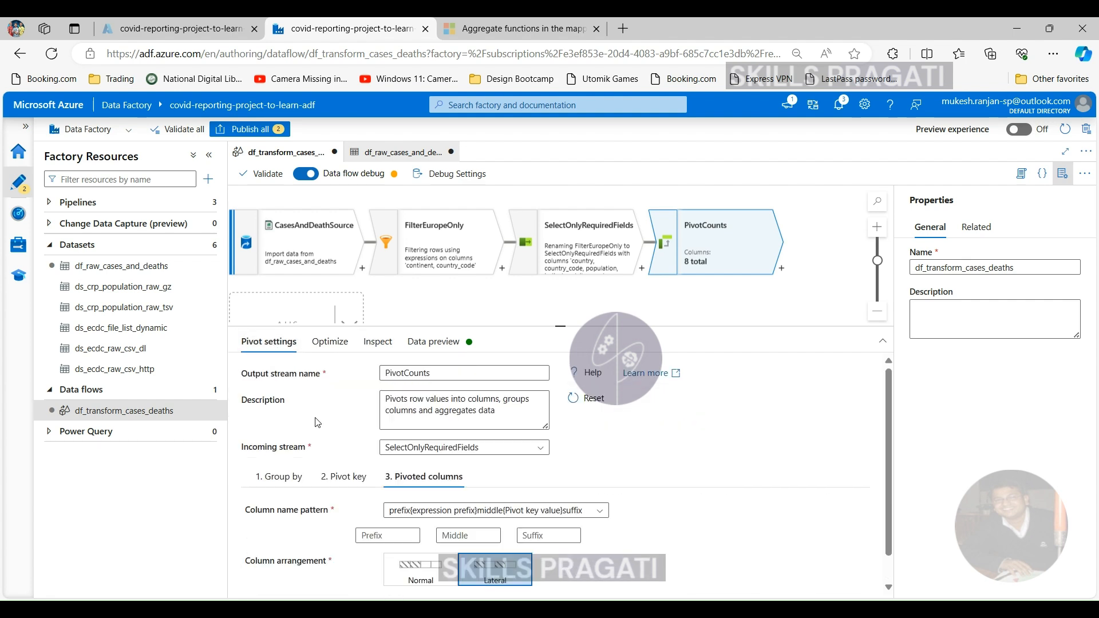
left_click(470, 535)
left_click(438, 511)
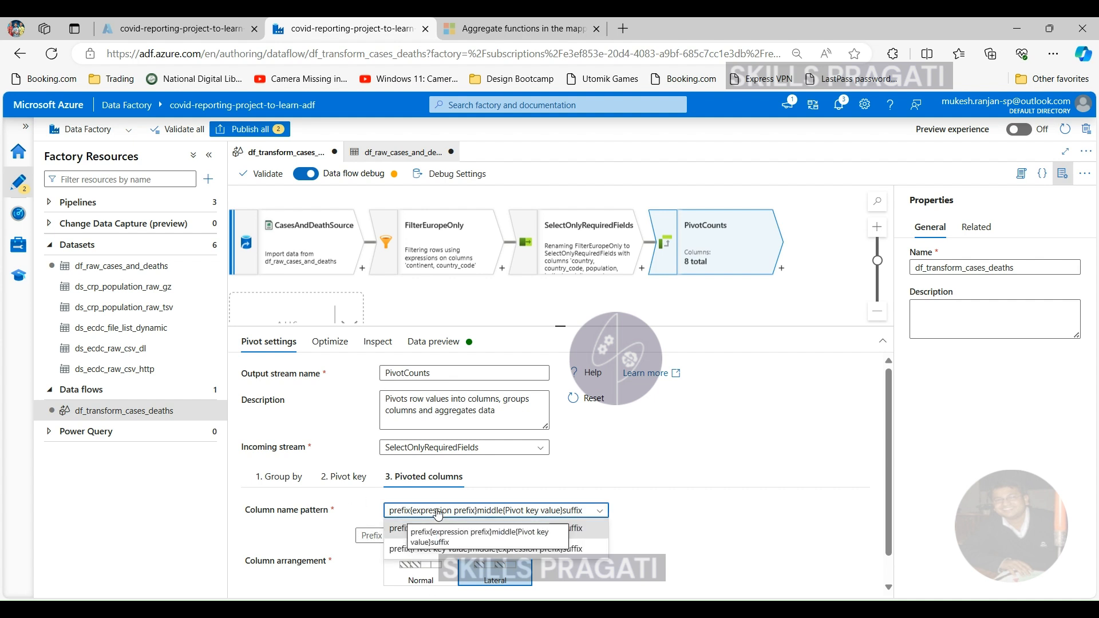
left_click(416, 549)
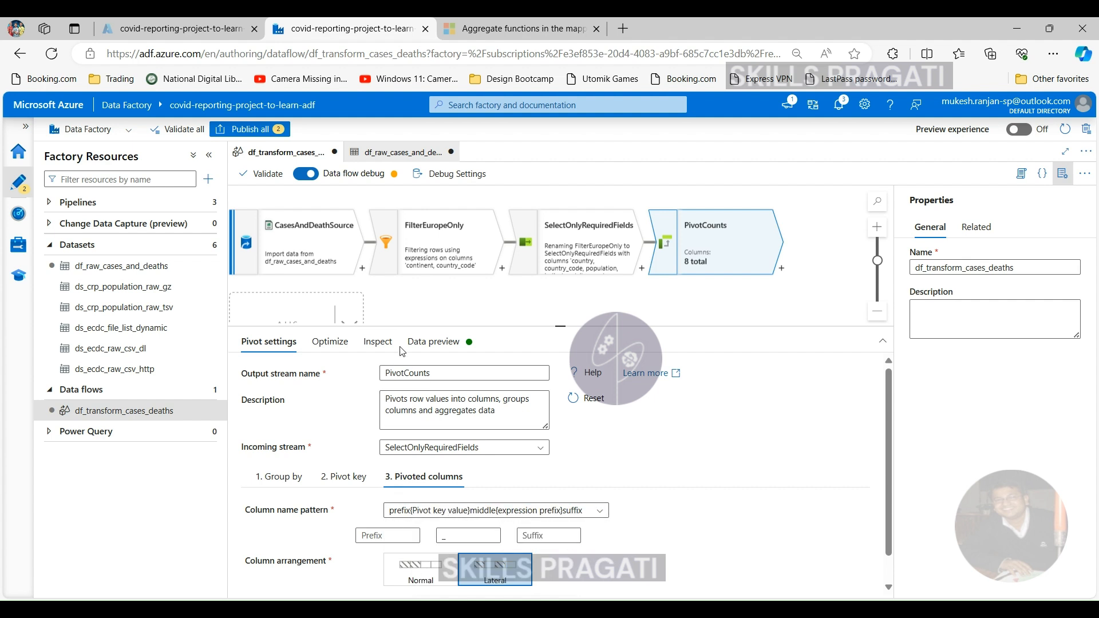
Examine the output schema of PivotCounts, including the source columns of country_special, and preview the pivoted data.
left_click(378, 342)
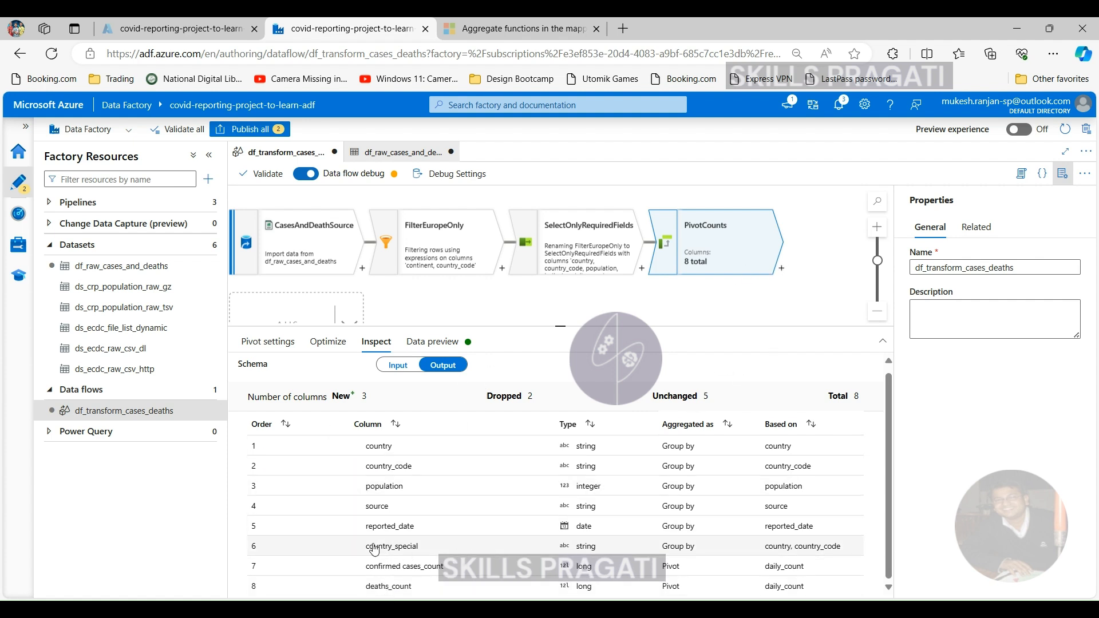
left_click_drag(365, 551, 419, 550)
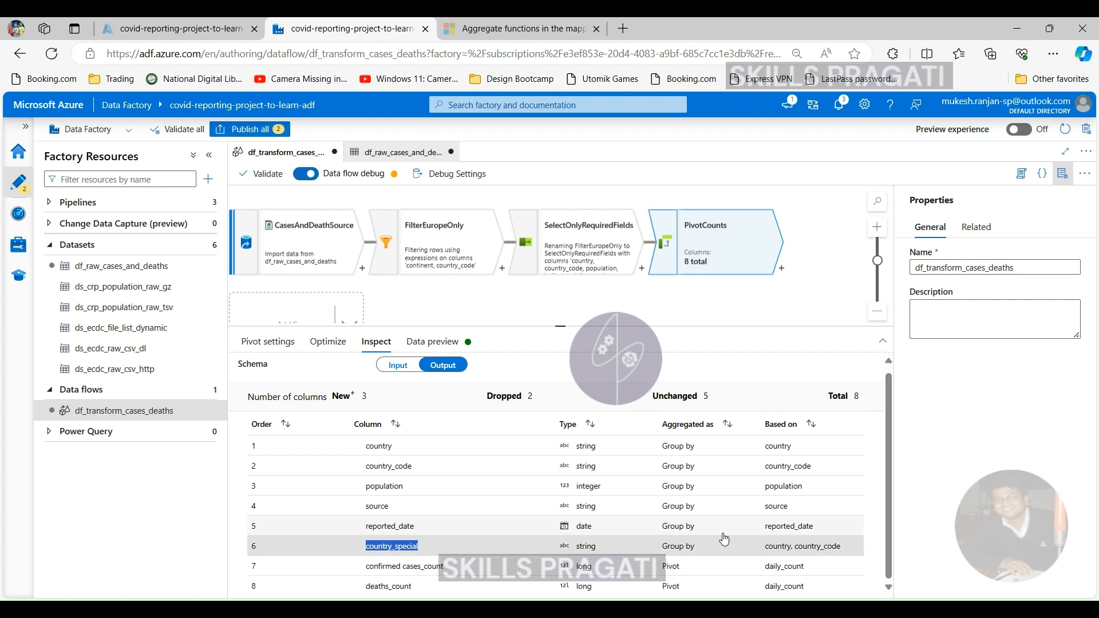
left_click_drag(766, 547, 837, 549)
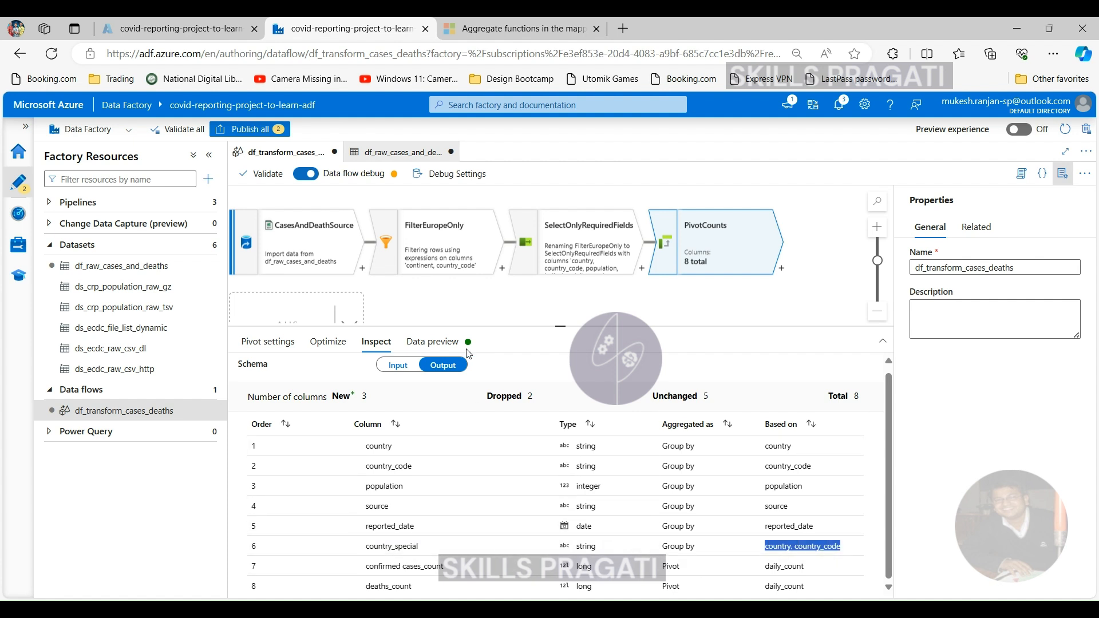
left_click(432, 342)
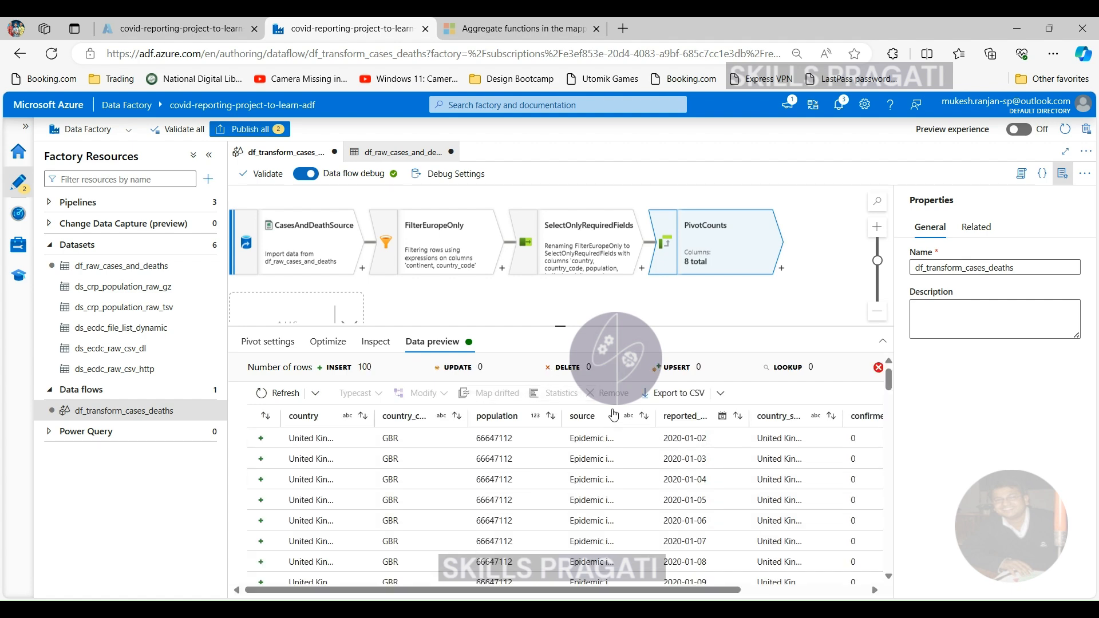
Resize the pivoted count columns in the PivotCounts data preview to read their full names and the country_special values.
scroll(802, 423, "right", 3)
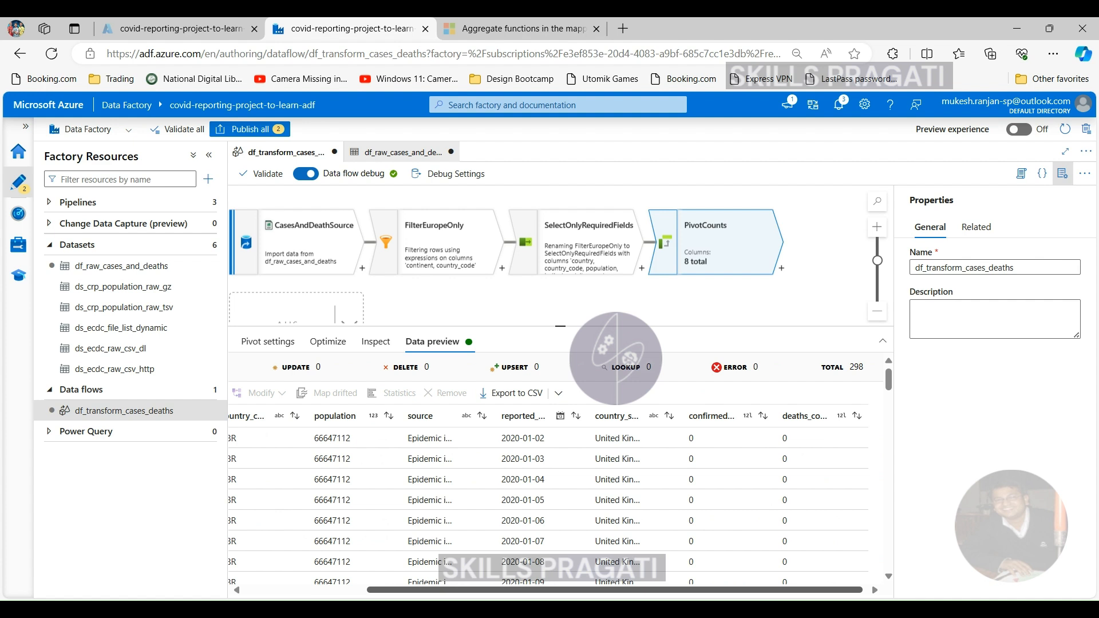
left_click_drag(694, 416, 772, 421)
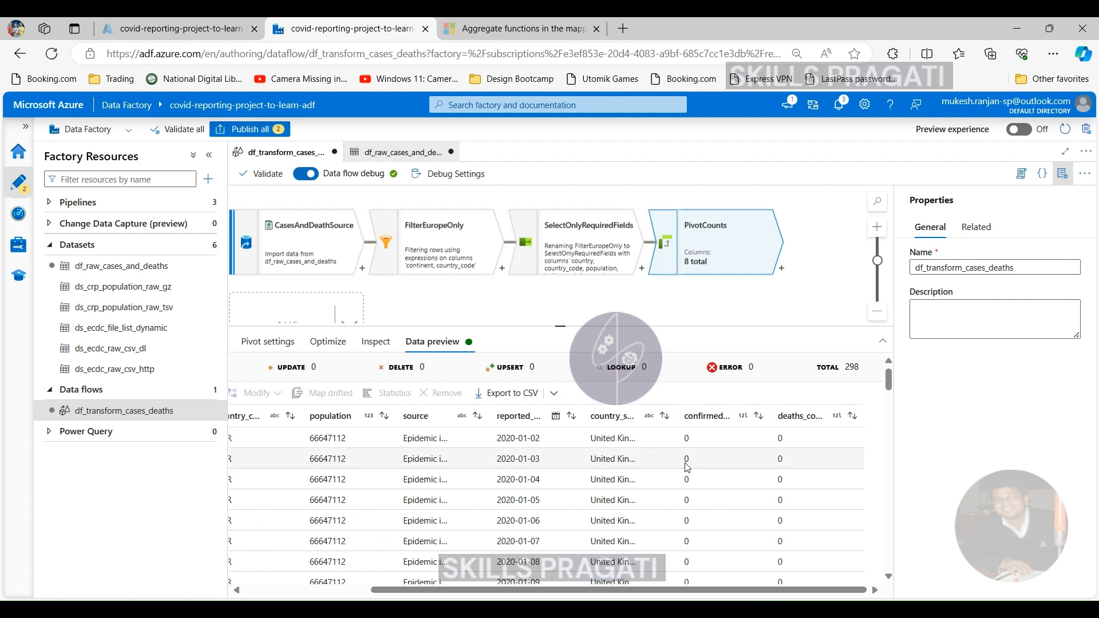
left_click_drag(676, 419, 739, 419)
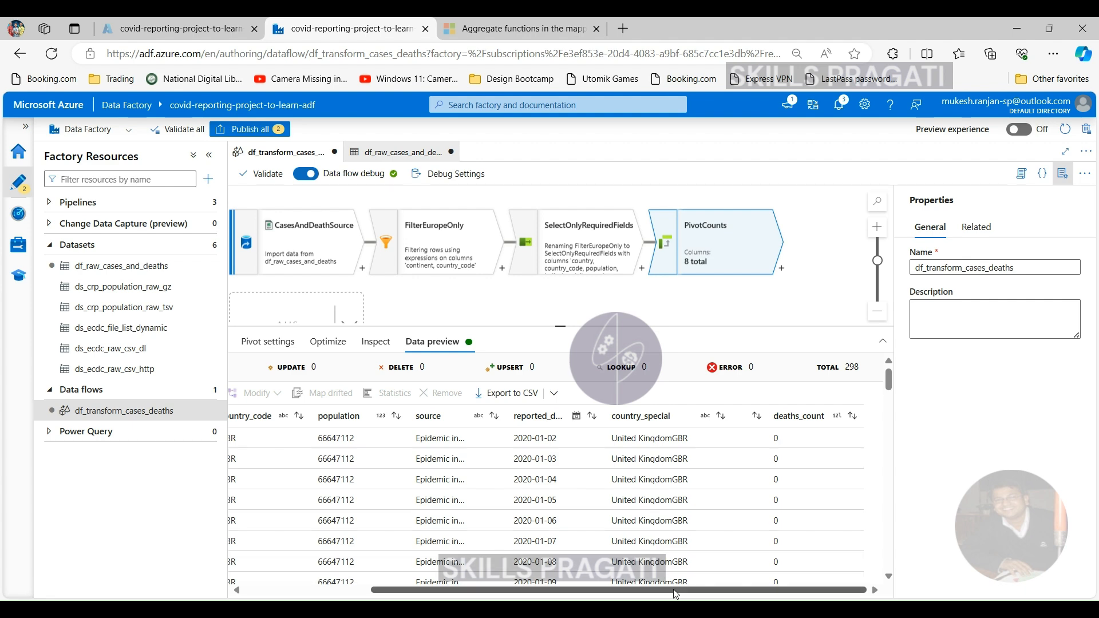
scroll(830, 451, "down", 3)
scroll(830, 451, "up", 3)
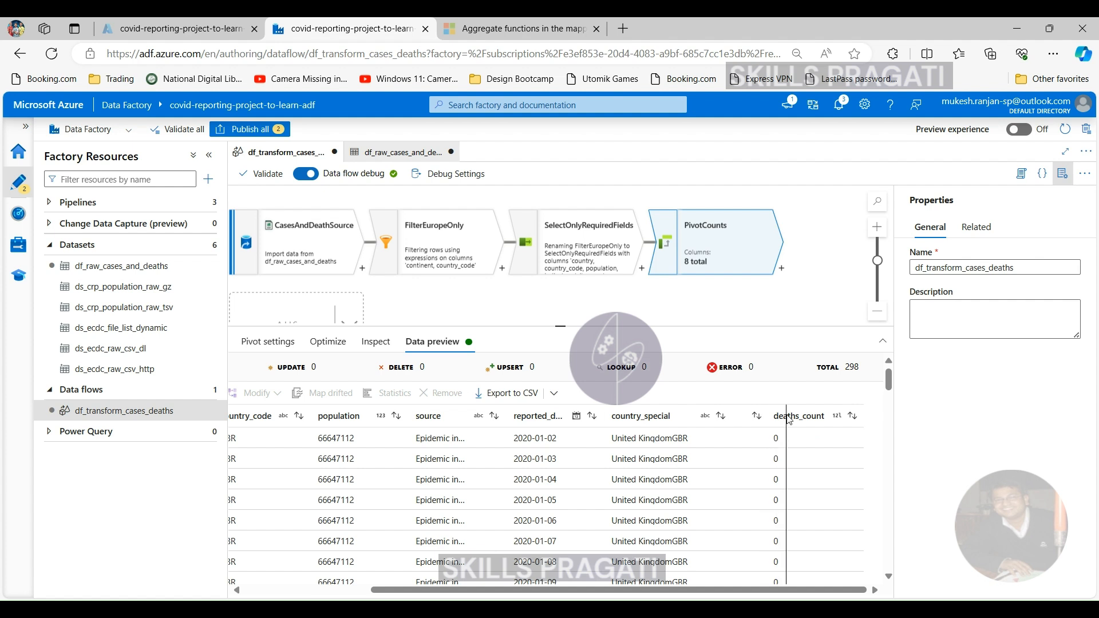
left_click_drag(787, 417, 848, 421)
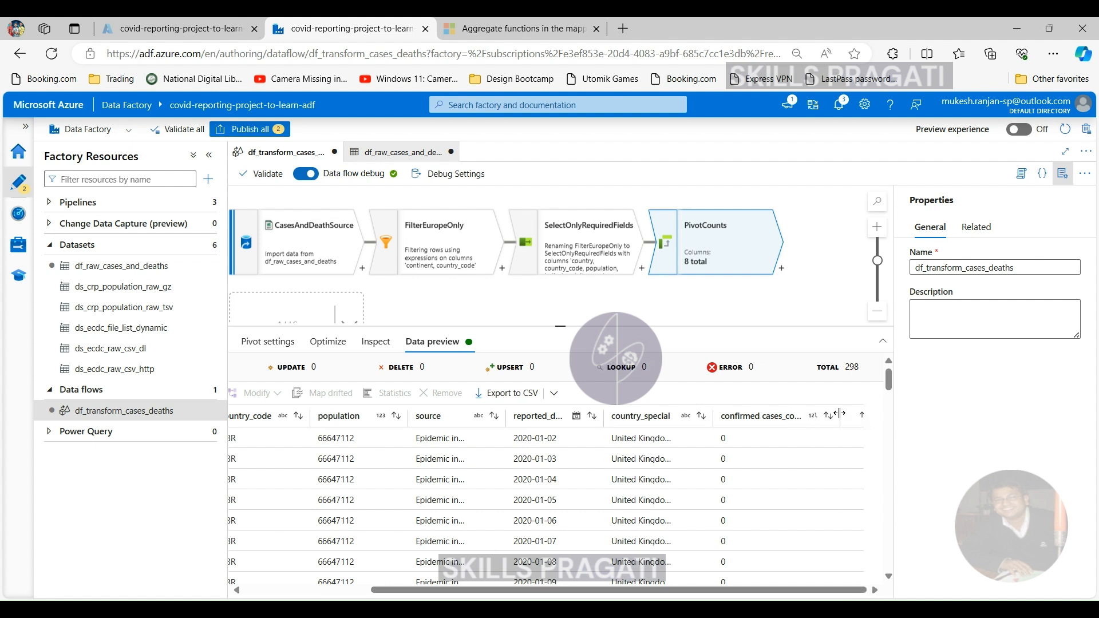
left_click_drag(840, 414, 793, 413)
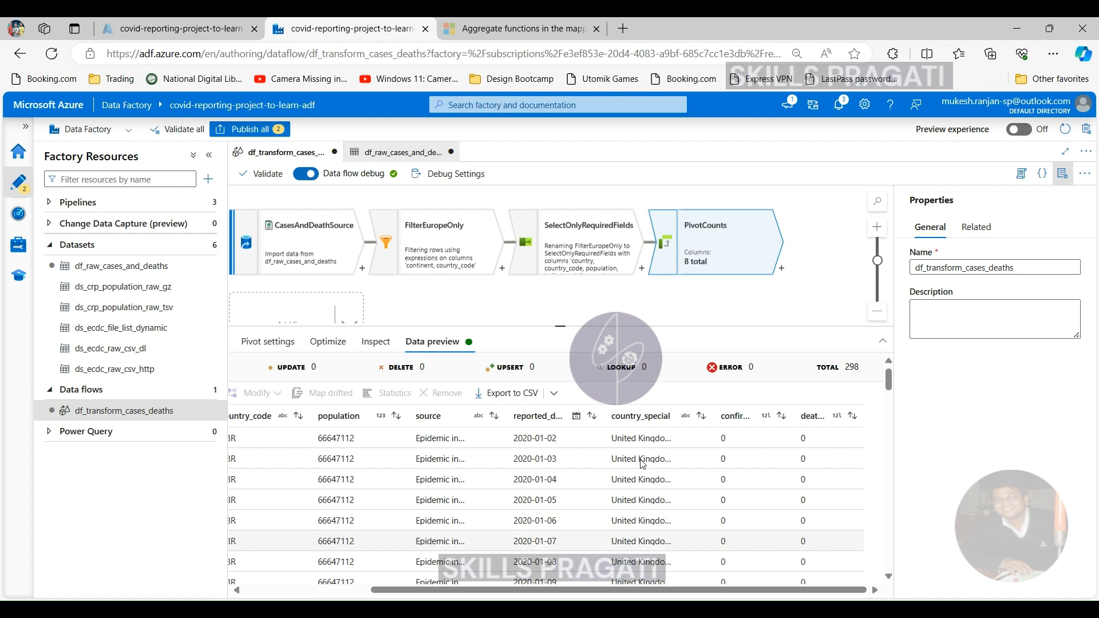
Adjust the preview column widths around country_special and examine the confirmed cases and deaths counts across the reported dates.
left_click(612, 417)
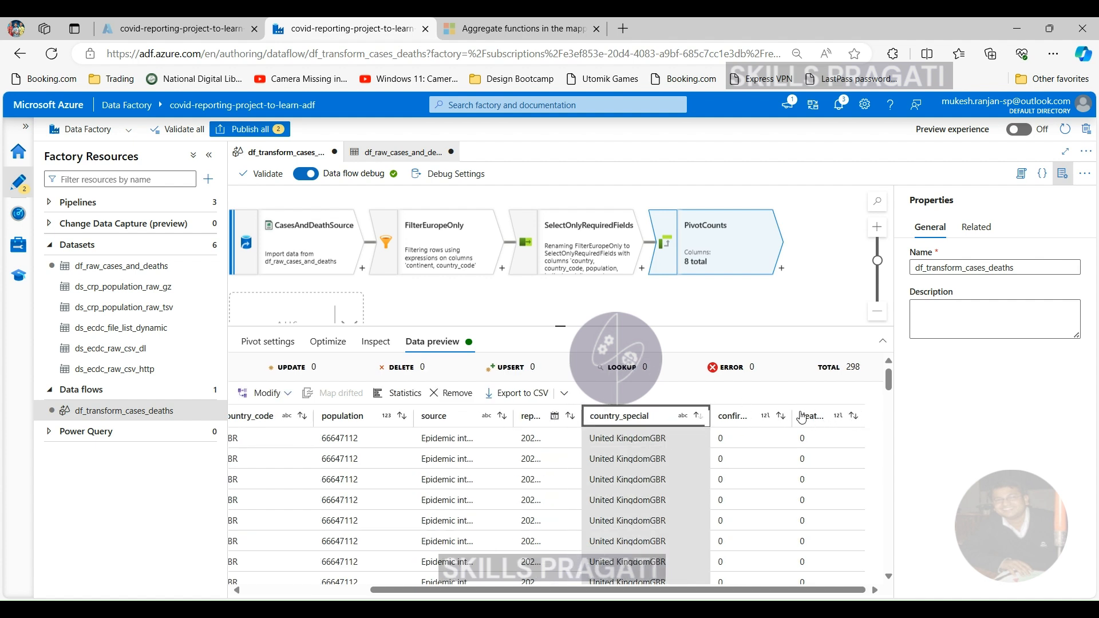
left_click_drag(801, 416, 820, 416)
left_click_drag(409, 421, 383, 422)
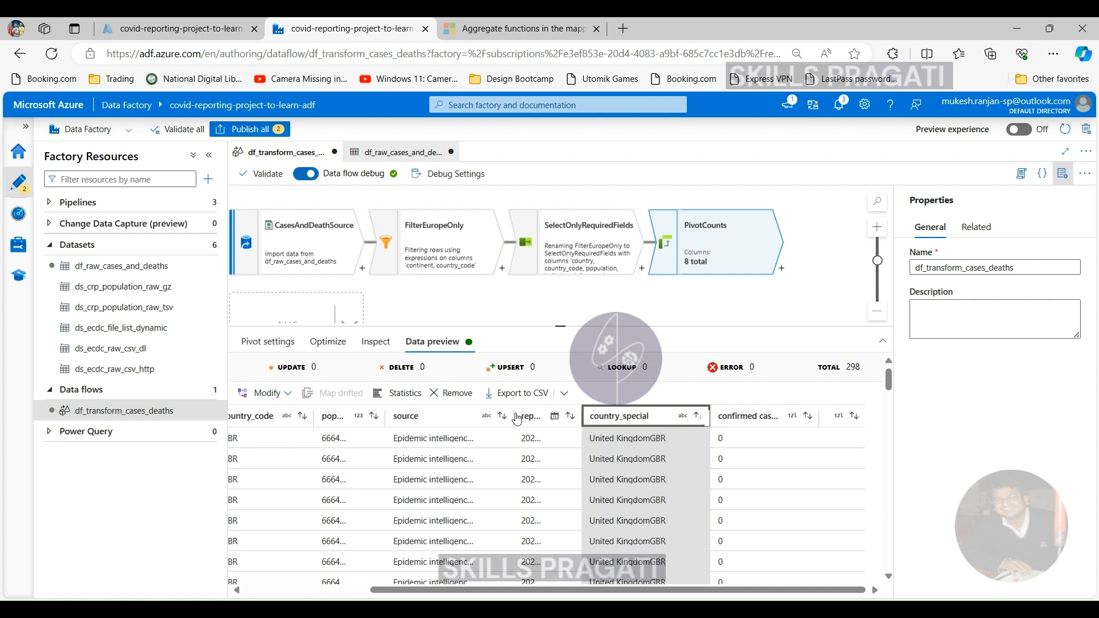
left_click_drag(515, 418, 490, 418)
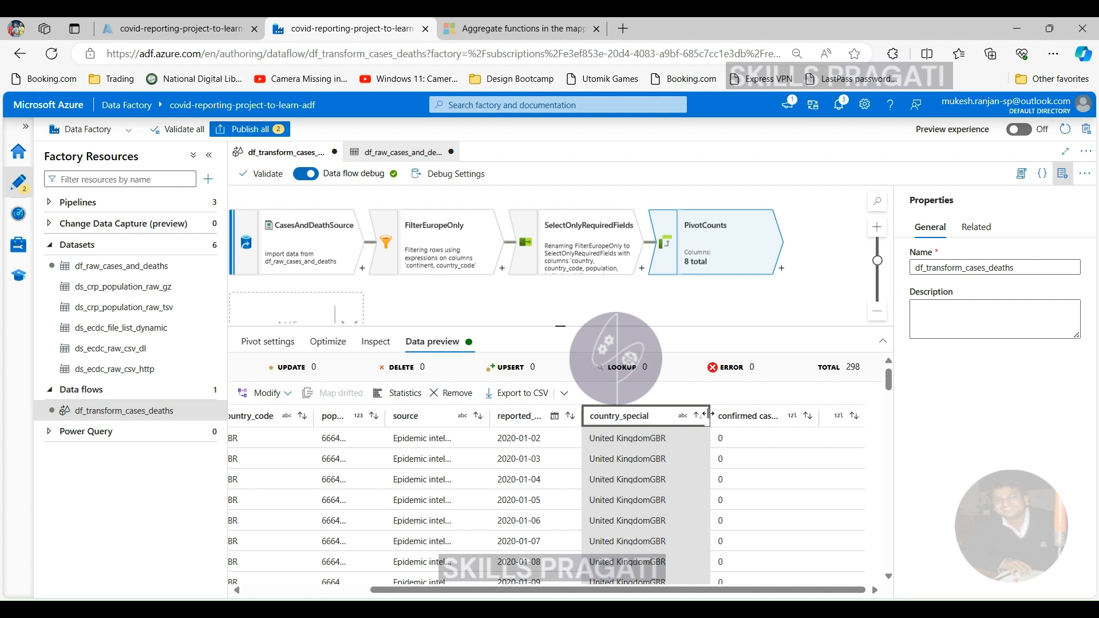
left_click_drag(708, 416, 647, 416)
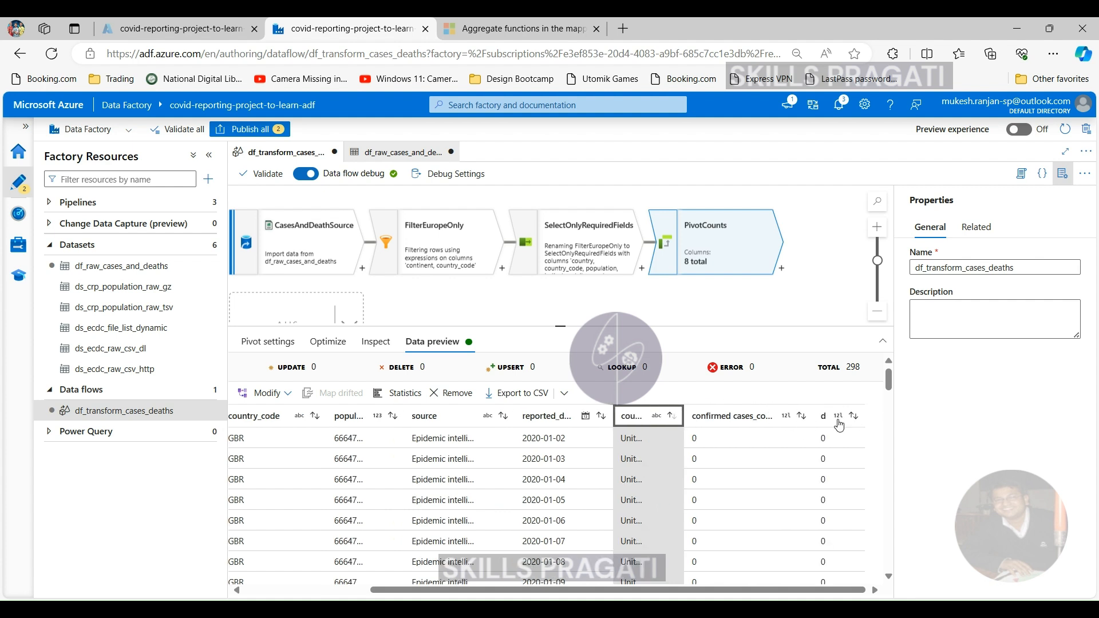
left_click_drag(809, 416, 767, 415)
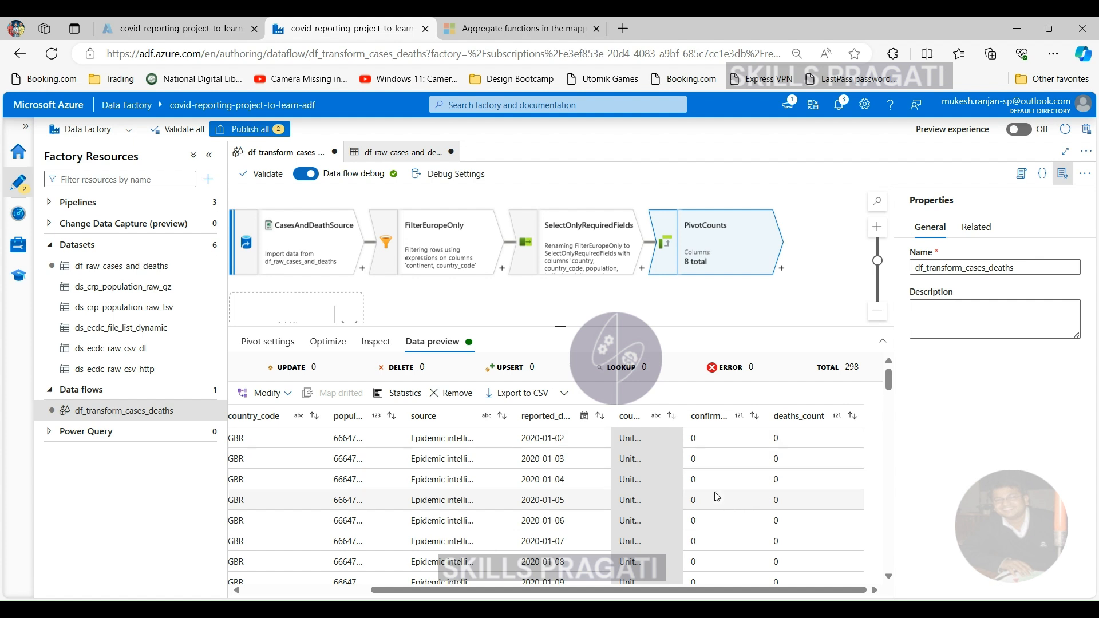
scroll(716, 503, "down", 12)
scroll(704, 493, "down", 15)
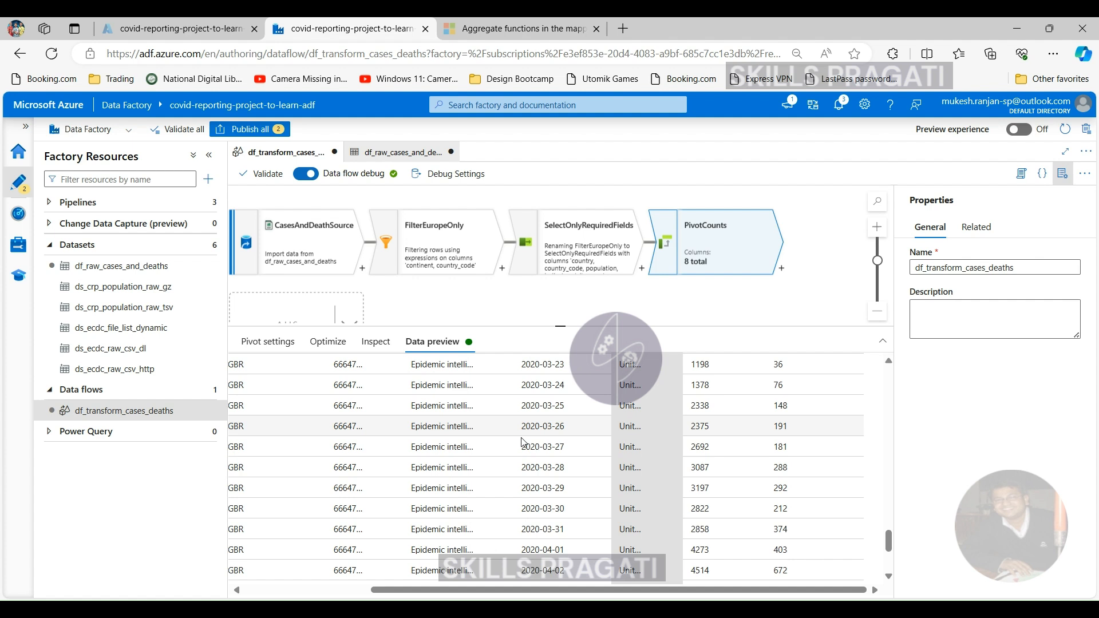
Remove the computed country_special column from the Group by columns of PivotCounts.
left_click(267, 343)
scroll(300, 376, "down", 1)
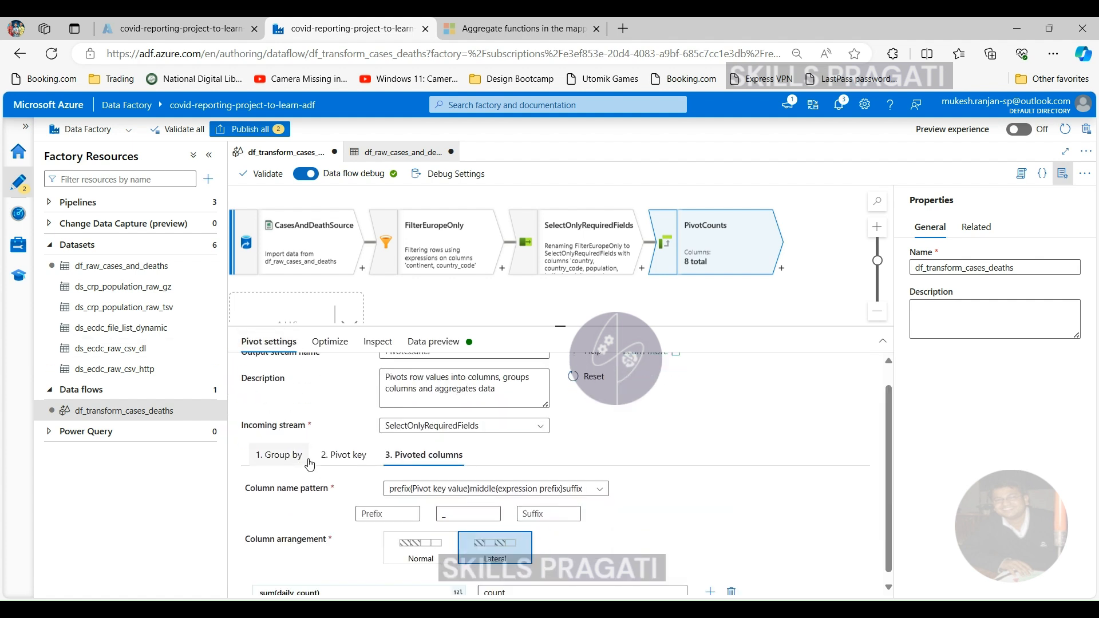
scroll(303, 375, "up", 1)
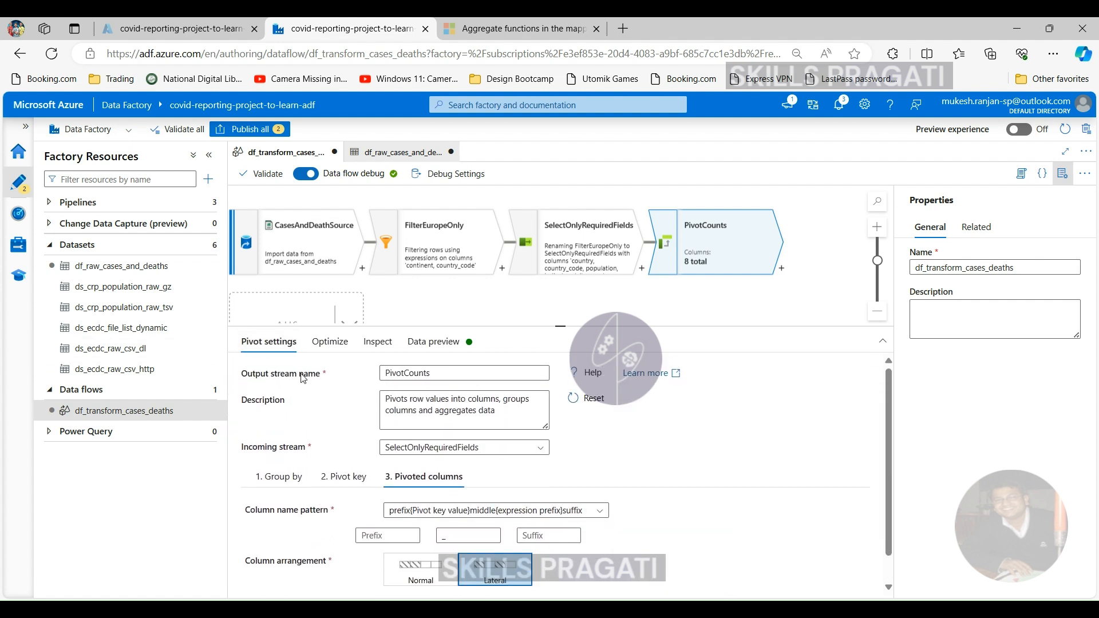
left_click(279, 477)
scroll(435, 516, "down", 1)
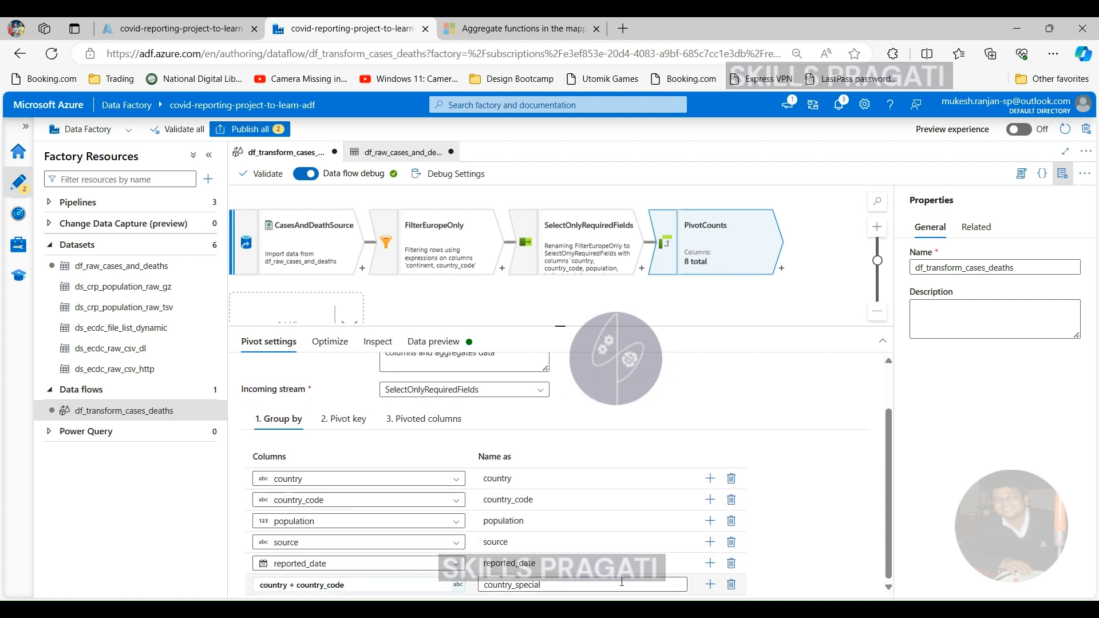
left_click(731, 585)
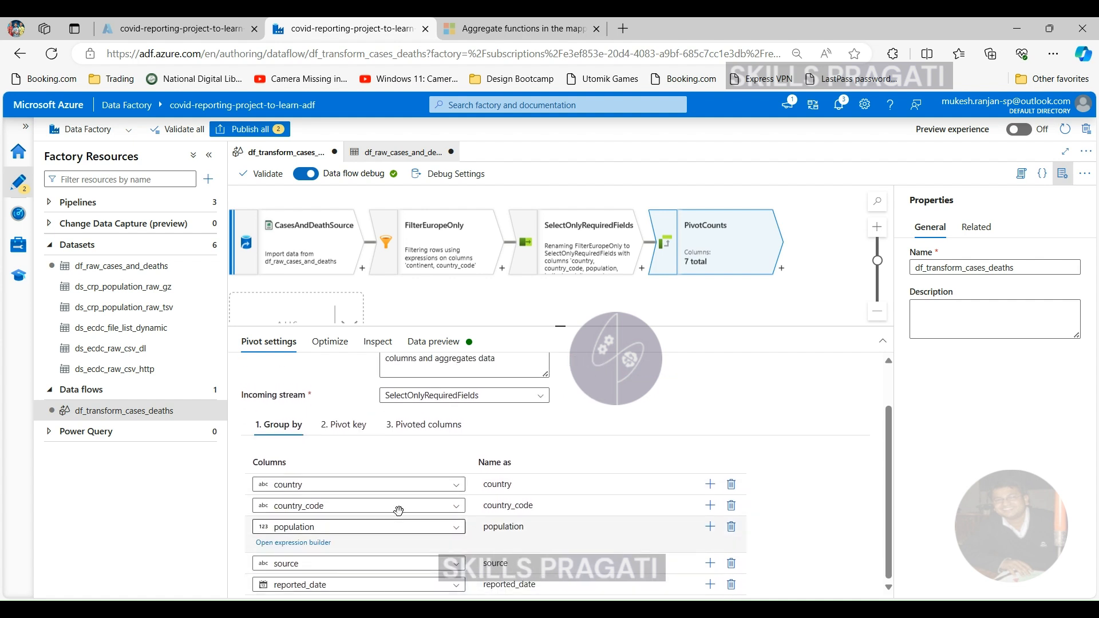
scroll(409, 429, "up", 1)
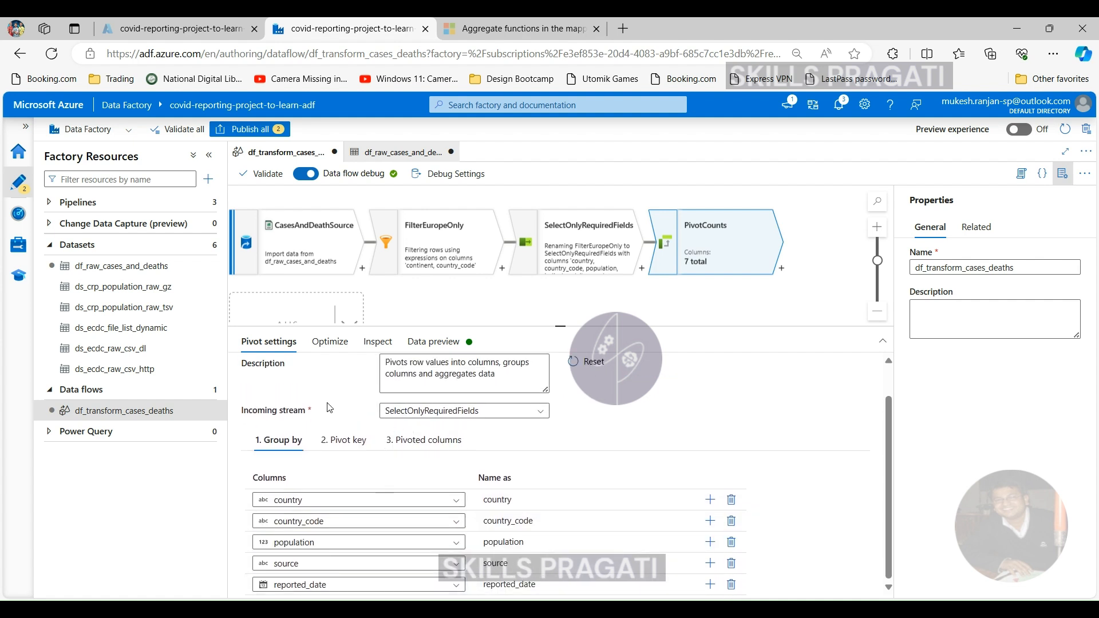